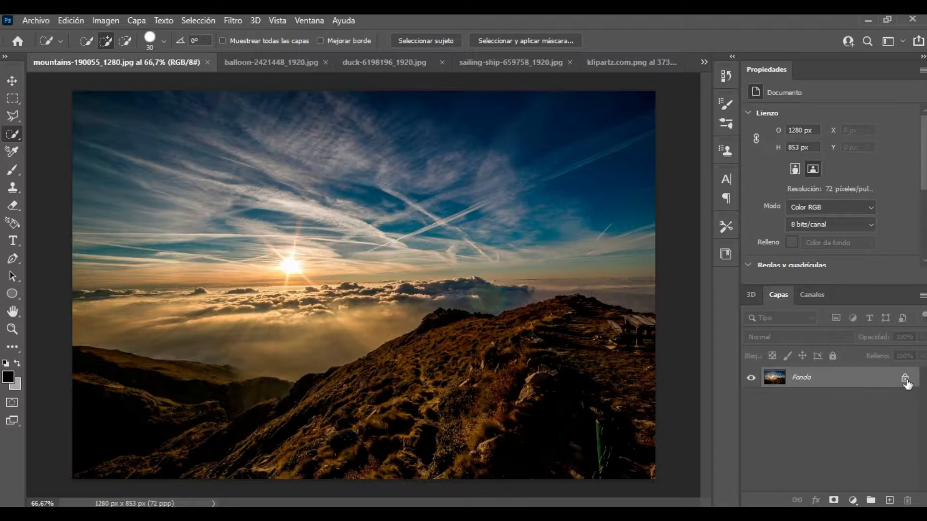
Step: Unlock the mountain photo's background layer and duplicate it
left_click_drag(835, 379, 889, 501)
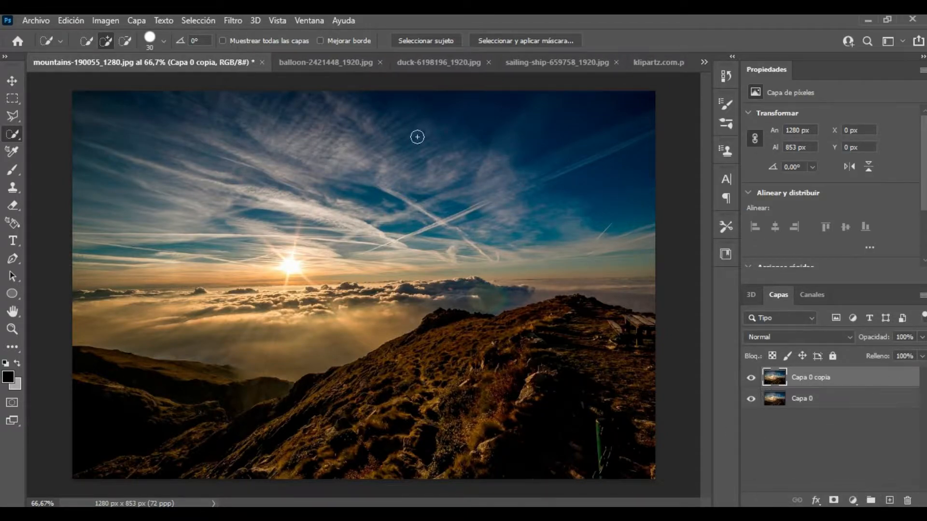
Step: Copy the selected balloon from balloon-2421448_1920.jpg into the mountains image with the Move tool
left_click(329, 62)
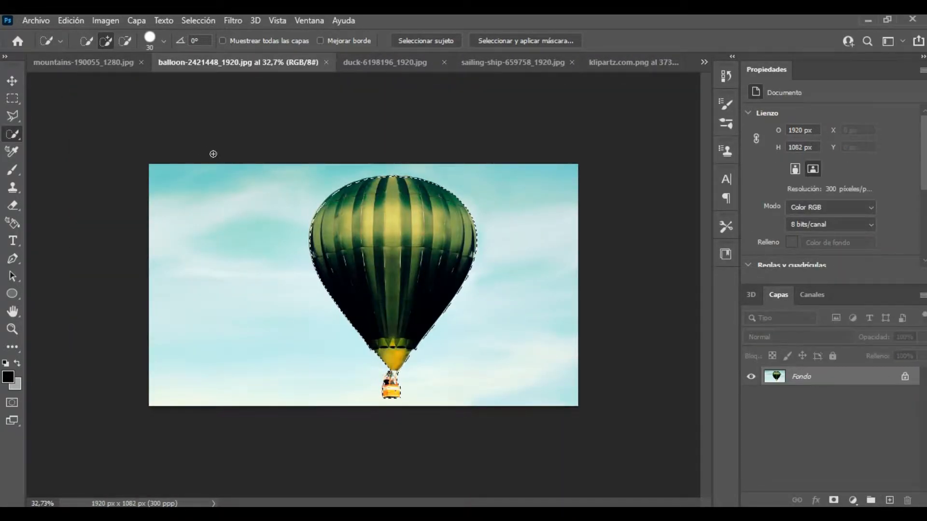
key("v")
left_click_drag(344, 262, 196, 252)
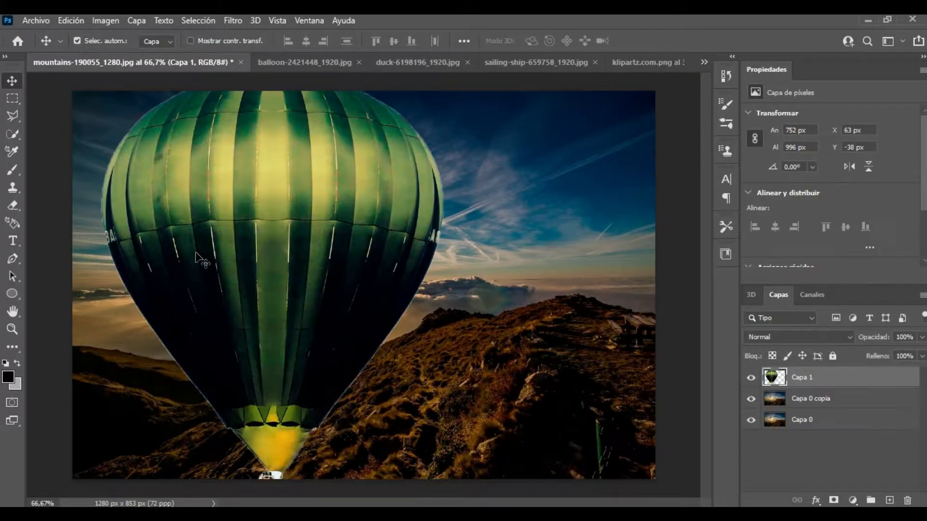
Step: Scale the balloon to about 28.84% and place it in the sky above the clouds, to the left of the sun
key("ctrl+t")
key("ctrl+r")
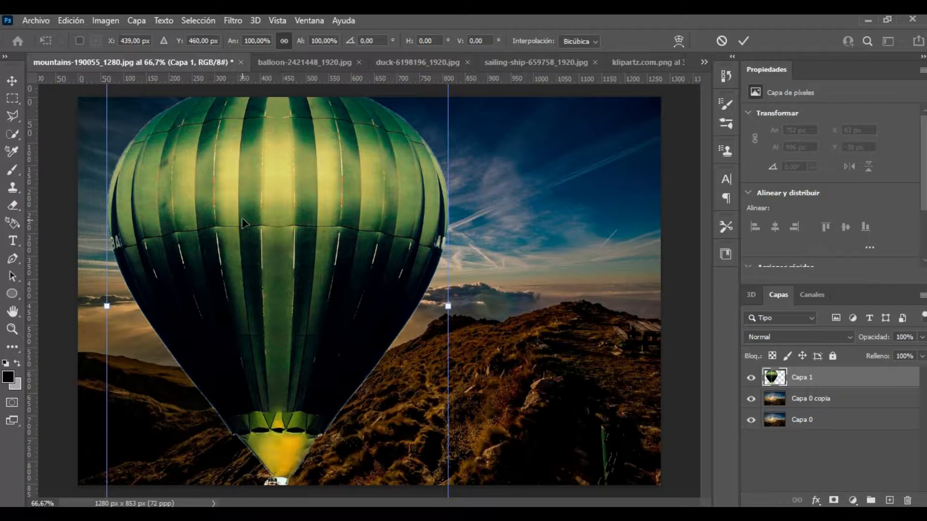
scroll(241, 227, "down", 2)
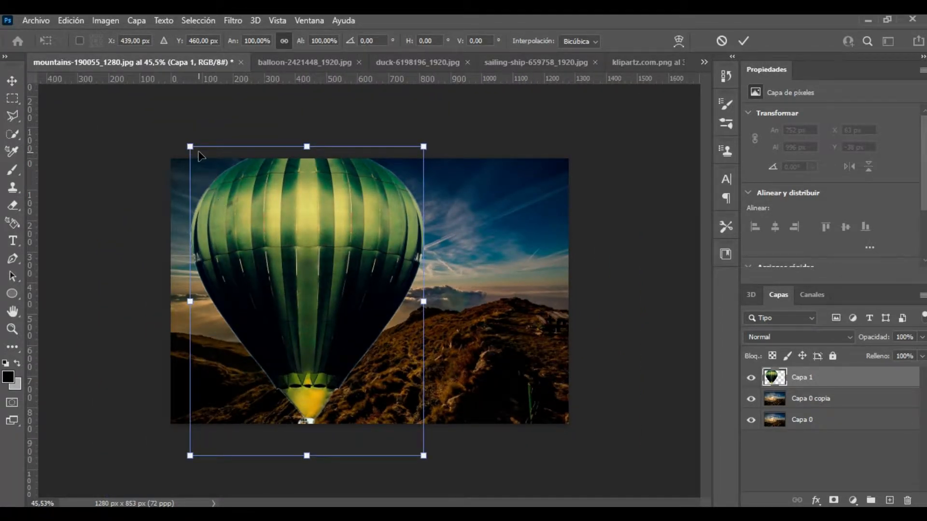
left_click_drag(191, 148, 333, 336)
left_click_drag(370, 416, 236, 280)
scroll(235, 278, "up", 5)
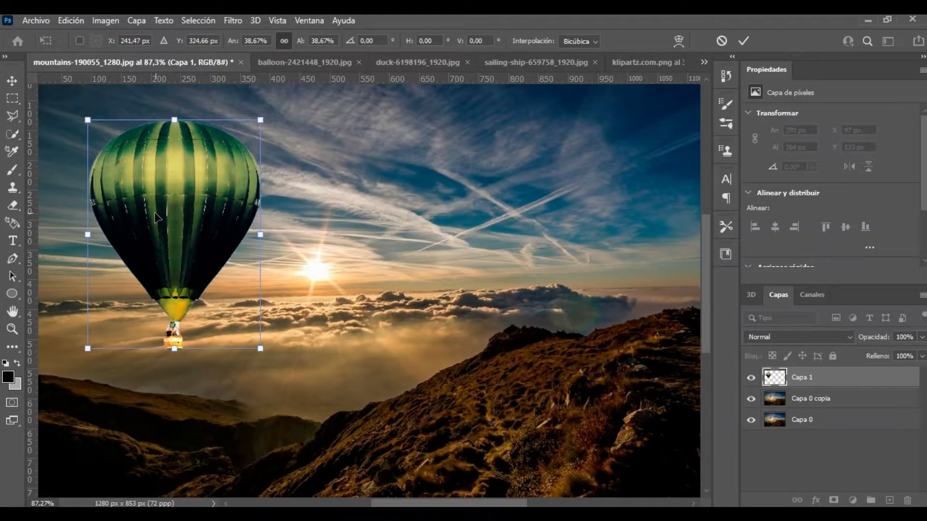
left_click_drag(87, 119, 133, 176)
left_click_drag(189, 256, 158, 245)
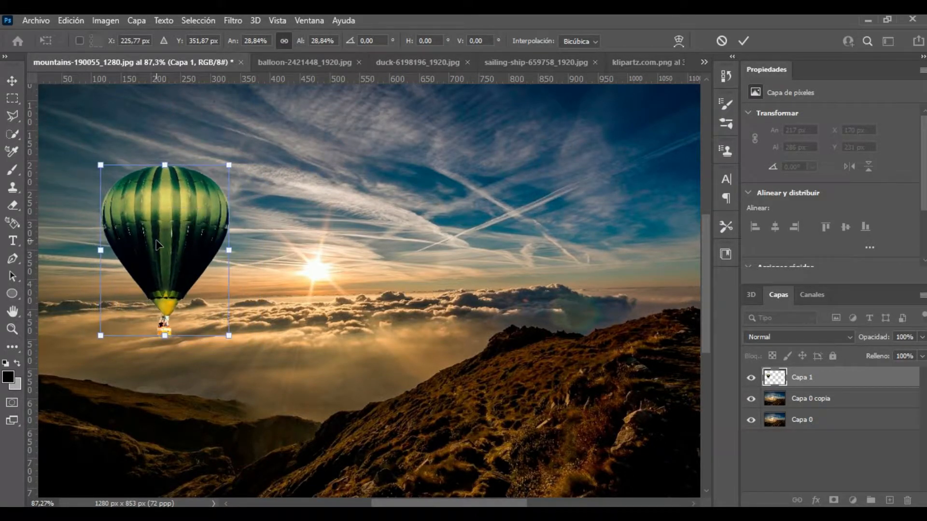
key("Return")
Step: Darken the balloon layer with a Hue/Saturation adjustment, setting its lightness to -29
scroll(304, 239, "down", 6)
scroll(356, 254, "up", 5)
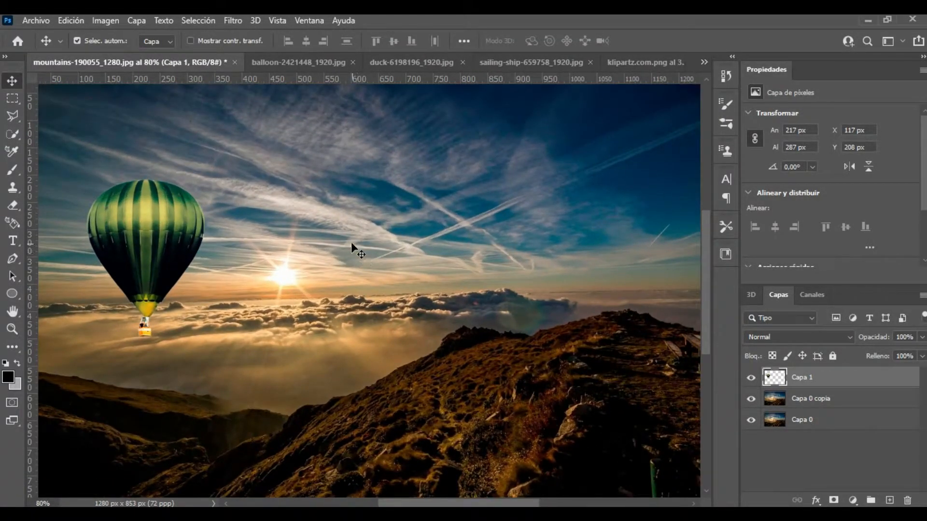
key("ctrl+u")
left_click_drag(618, 294, 607, 294)
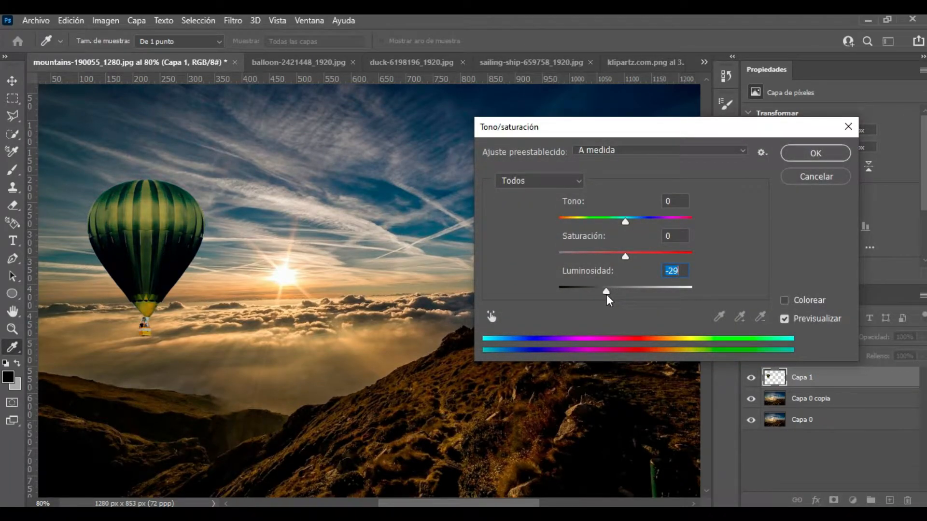
left_click(815, 153)
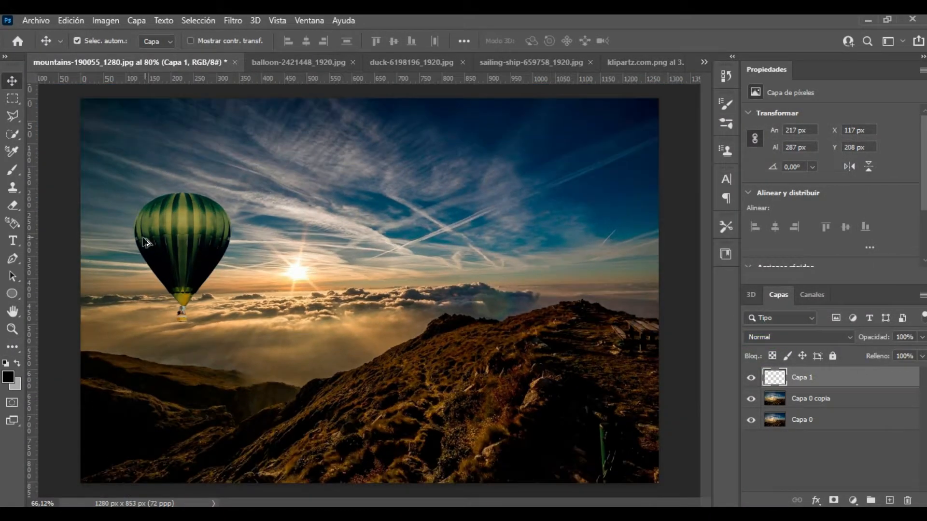
Step: Shade the balloon with the Burn tool on midtones at 50% exposure, enlarging the brush to 64 px
scroll(145, 243, "up", 5)
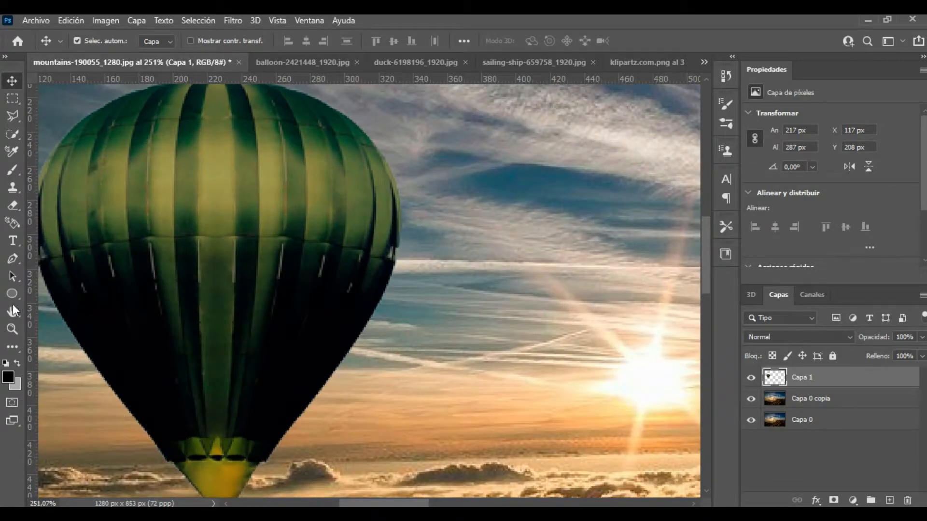
left_click(12, 330)
left_click(13, 347)
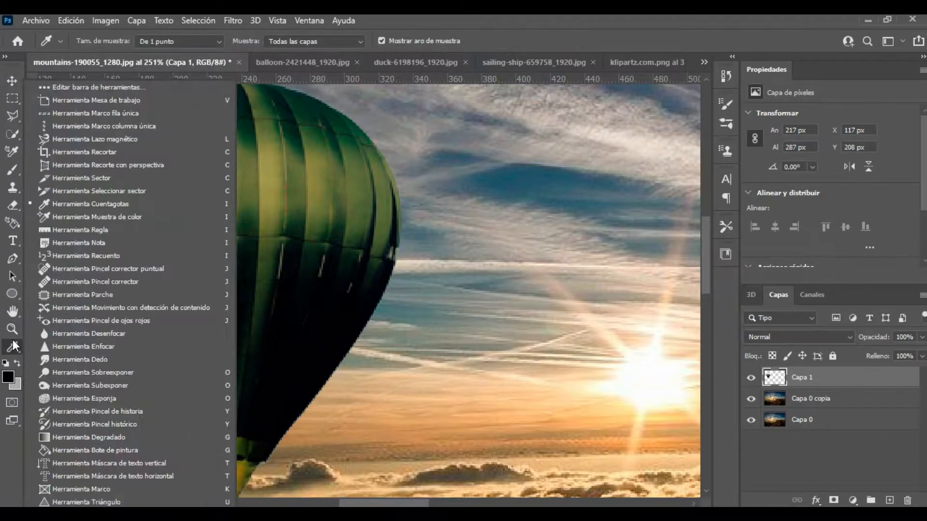
left_click(75, 386)
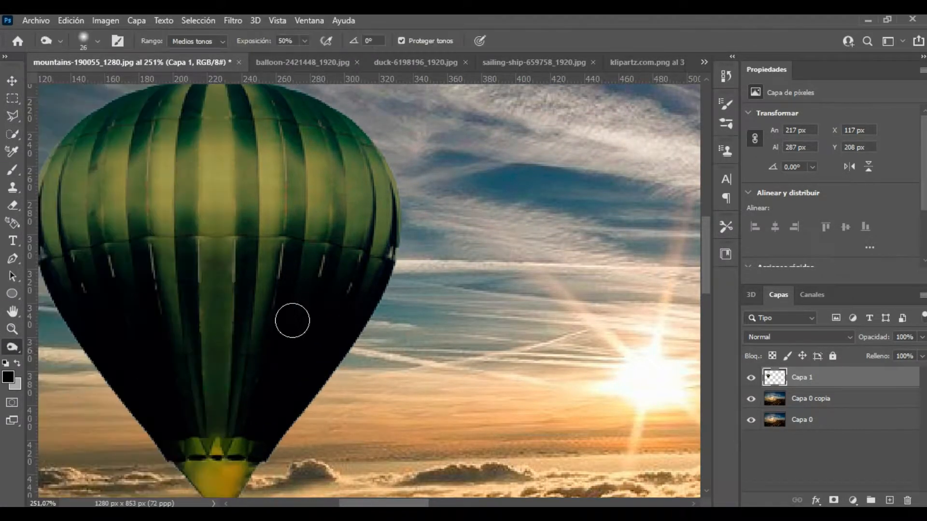
left_click_drag(396, 237, 348, 360)
scroll(234, 302, "down", 3)
right_click(214, 209)
mouse_move(177, 204)
left_mouse_down()
mouse_move(196, 313)
mouse_move(214, 264)
mouse_move(230, 265)
mouse_move(220, 379)
mouse_move(269, 252)
mouse_move(262, 303)
mouse_move(261, 255)
mouse_move(198, 344)
mouse_move(218, 238)
mouse_move(133, 253)
mouse_move(143, 260)
mouse_move(208, 209)
mouse_move(175, 212)
mouse_move(260, 230)
mouse_move(236, 350)
mouse_move(236, 199)
mouse_move(205, 351)
mouse_move(215, 197)
mouse_move(210, 346)
mouse_move(199, 369)
mouse_move(223, 344)
mouse_move(239, 293)
mouse_move(204, 286)
mouse_move(177, 234)
mouse_move(159, 254)
mouse_move(134, 247)
mouse_move(155, 212)
mouse_move(256, 292)
mouse_move(272, 250)
mouse_move(256, 192)
mouse_move(296, 261)
mouse_move(280, 273)
mouse_move(204, 181)
left_mouse_up()
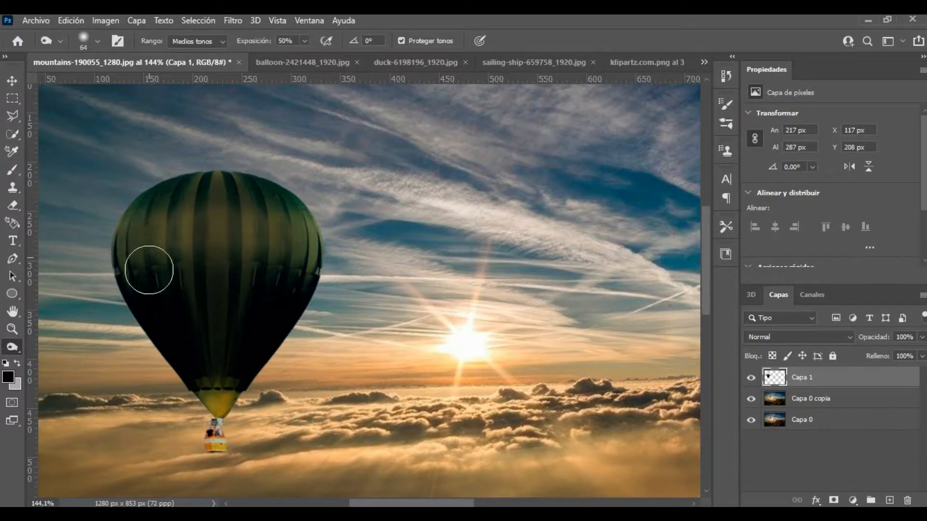
scroll(270, 280, "down", 6)
scroll(271, 290, "up", 7)
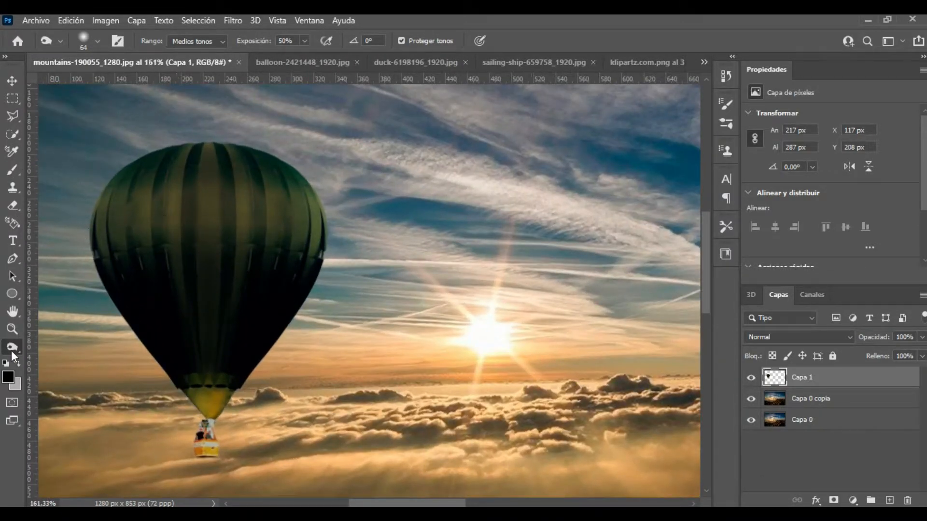
Step: Brighten the balloon's top and sun-facing edge using a 17 px Dodge tool on midtones at 50% exposure
right_click(10, 351)
left_click(71, 374)
scroll(260, 304, "up", 4)
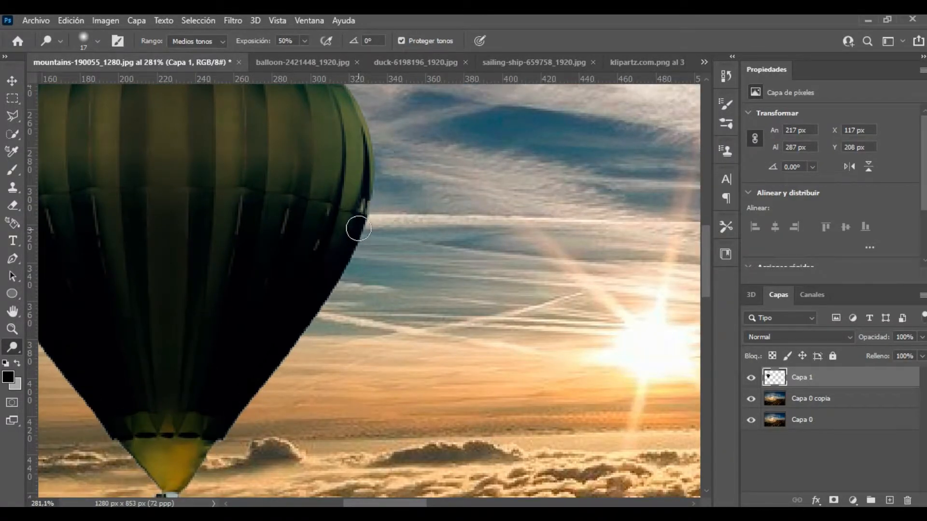
scroll(356, 144, "up", 3)
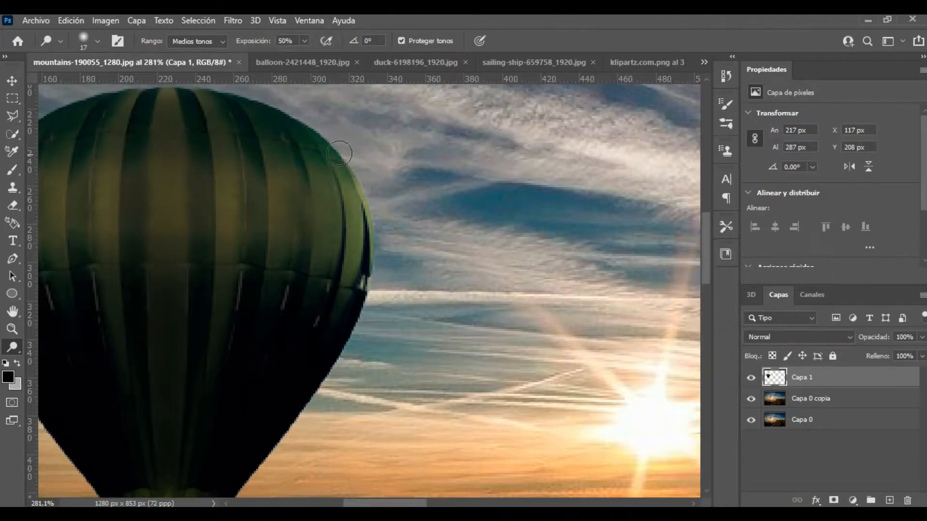
left_click_drag(335, 153, 349, 169)
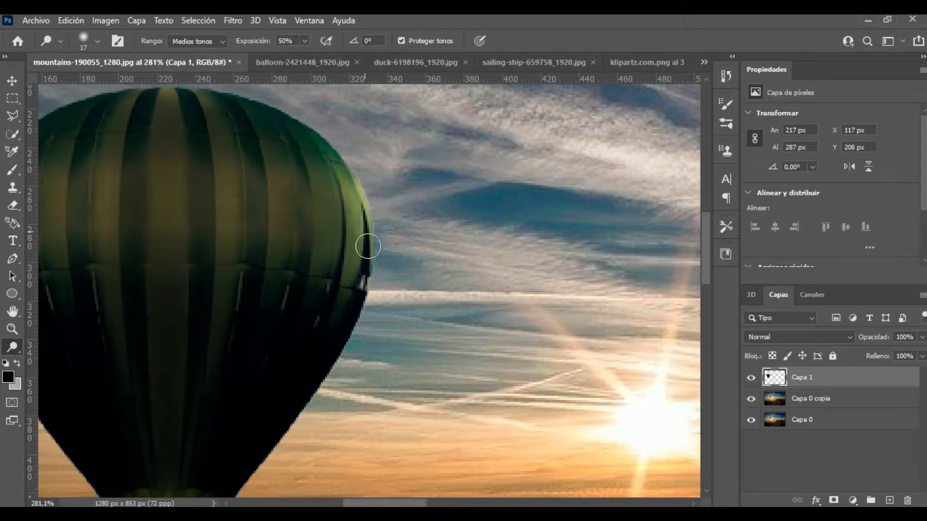
scroll(350, 347, "down", 4)
scroll(208, 185, "up", 4)
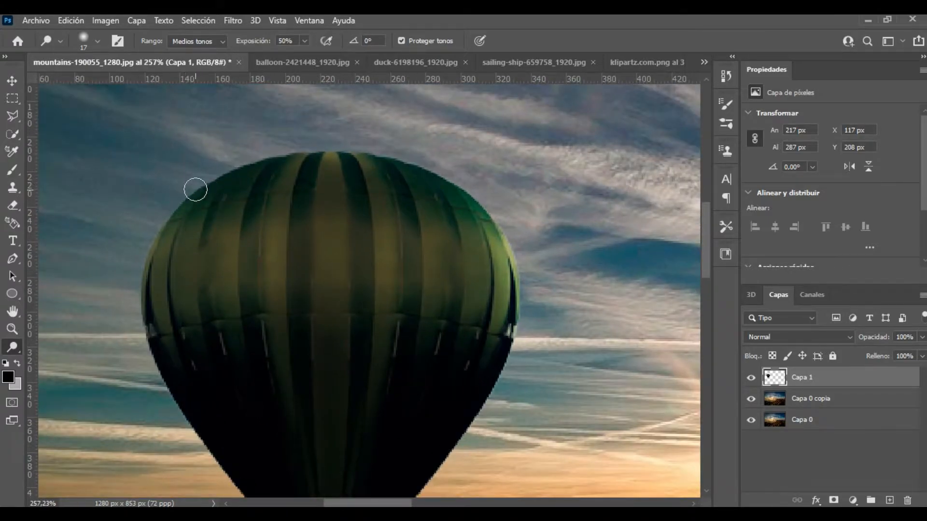
left_click_drag(364, 156, 405, 167)
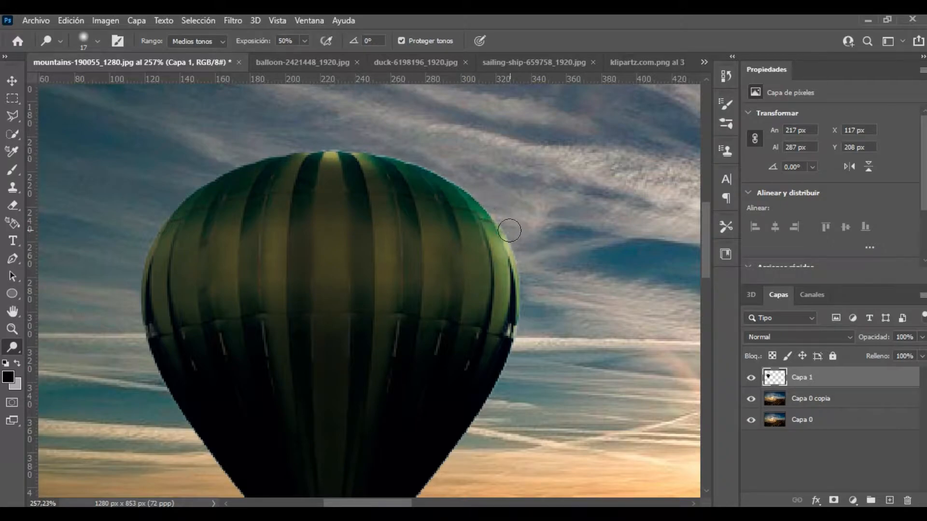
Step: Examine the balloon's shading and edge highlights up close and against the whole mountain scene
scroll(524, 243, "down", 3)
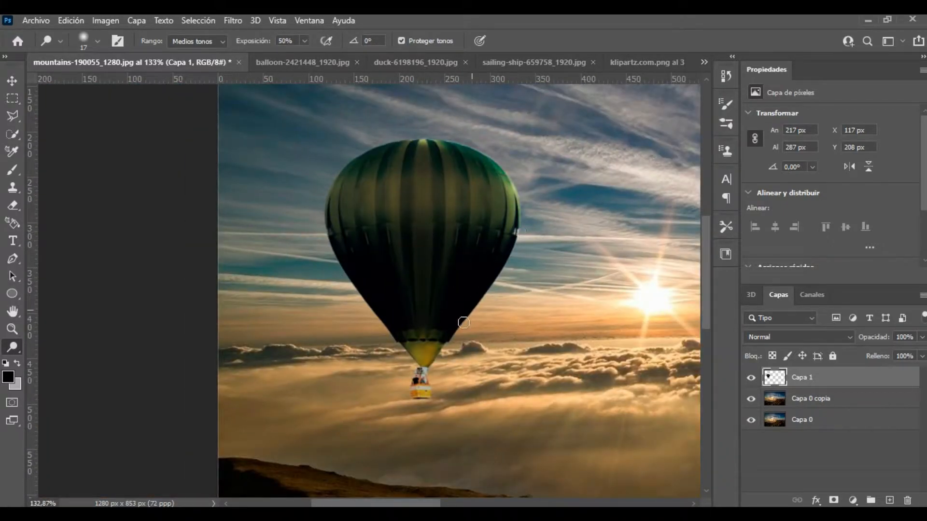
scroll(395, 312, "down", 3)
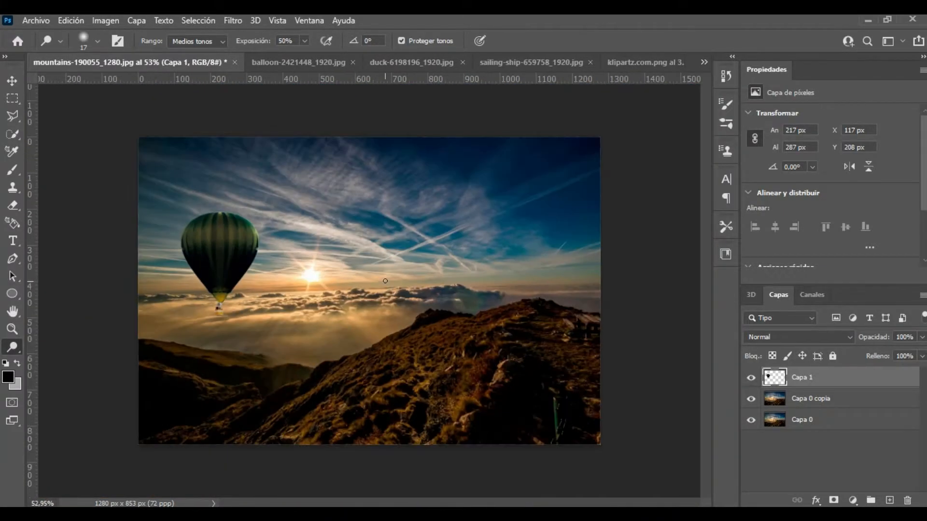
scroll(225, 218, "up", 5)
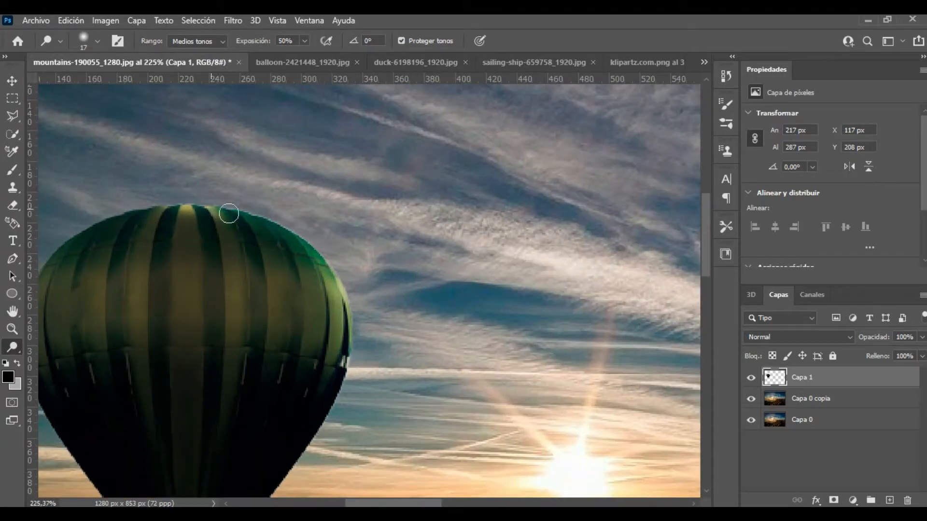
scroll(379, 273, "down", 2)
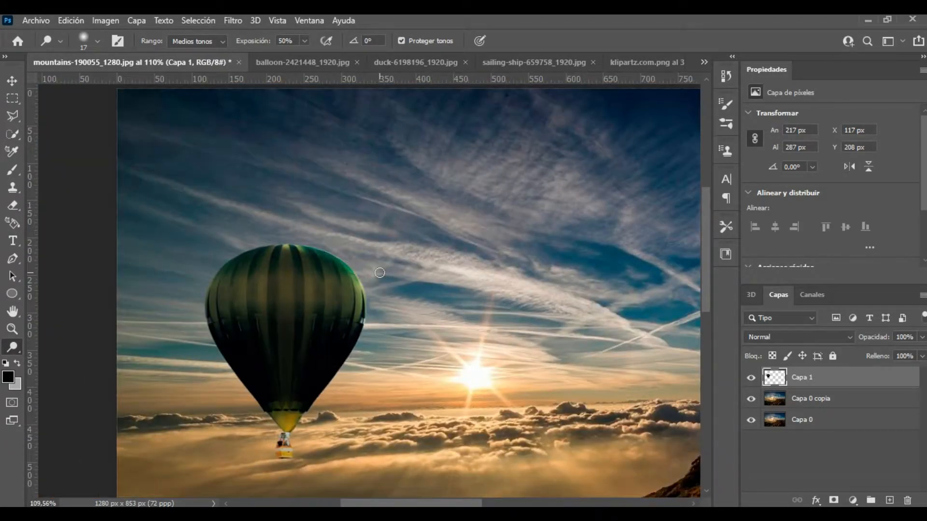
scroll(380, 272, "down", 2)
scroll(255, 243, "down", 1)
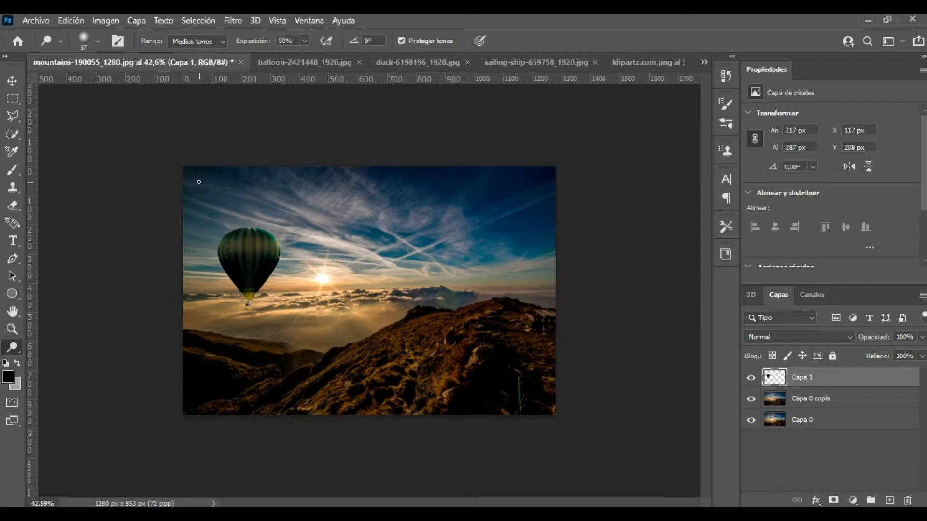
scroll(199, 182, "up", 5)
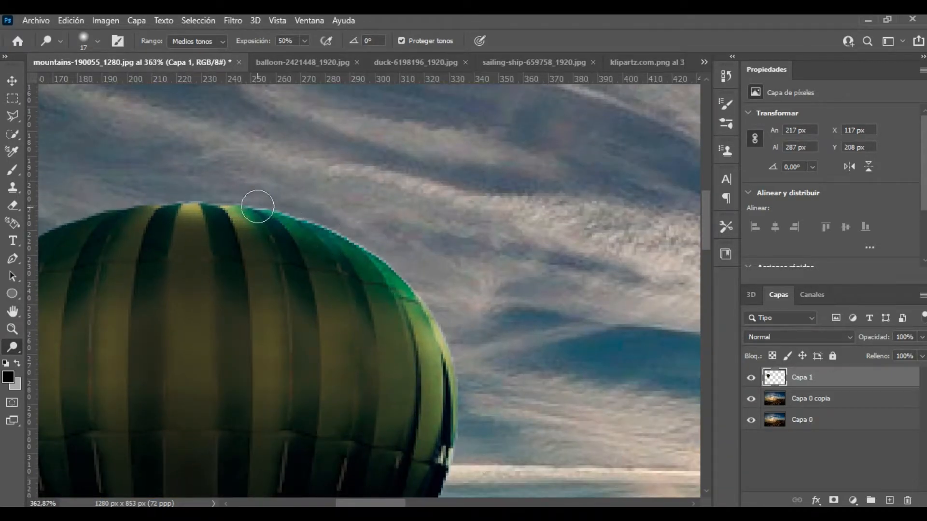
scroll(421, 276, "down", 4)
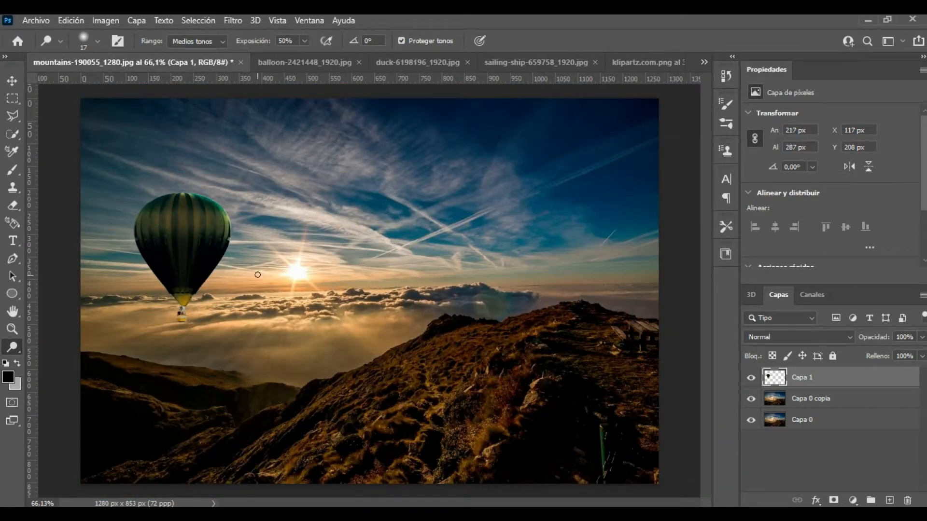
scroll(232, 266, "up", 3)
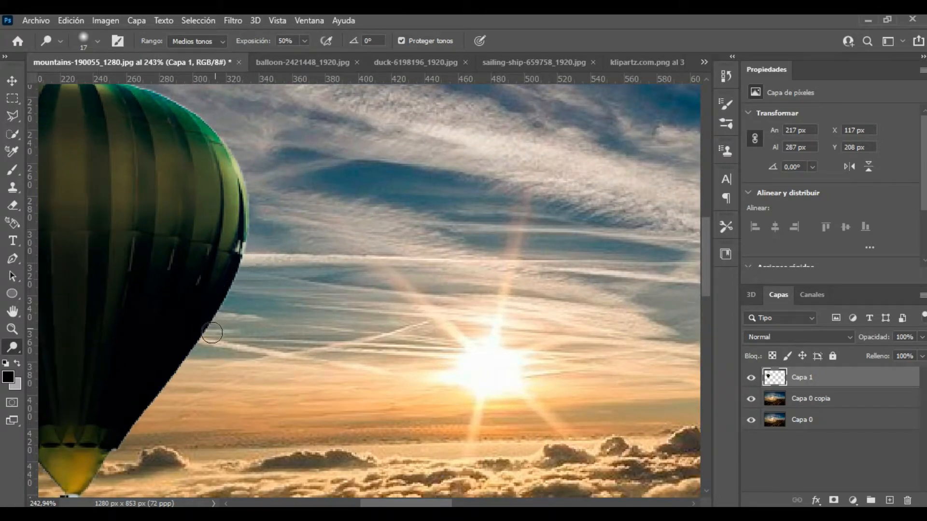
scroll(304, 253, "down", 4)
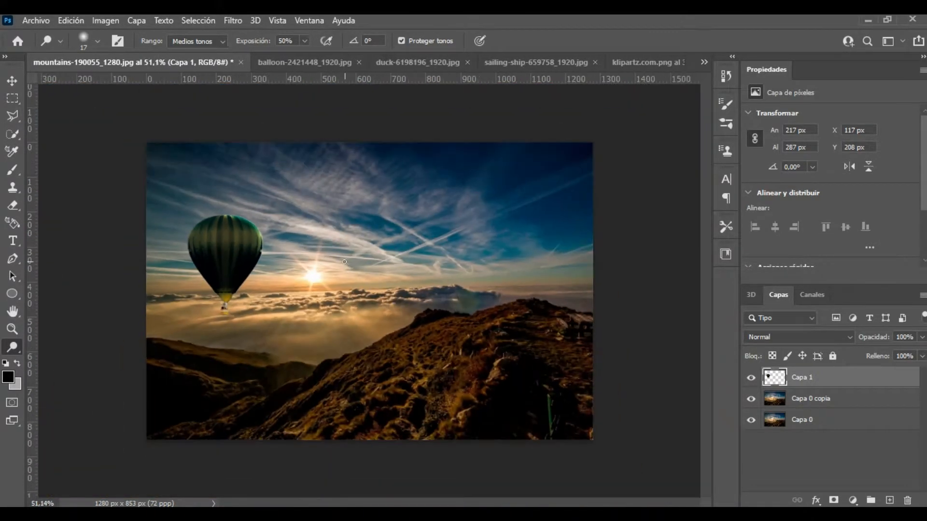
scroll(392, 322, "down", 1)
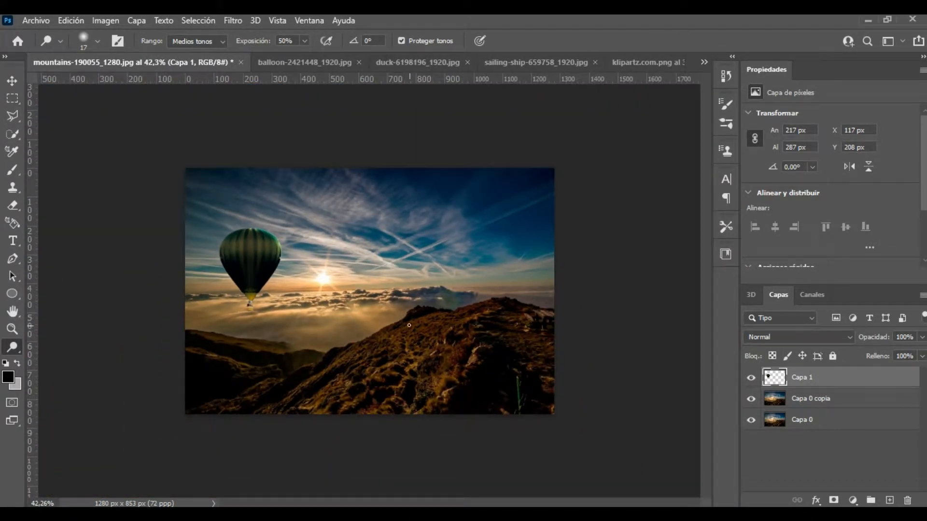
Step: Close the balloon image and copy the goose from duck-6198196_1920.jpg into the mountains image
left_click(335, 62)
left_click(329, 62)
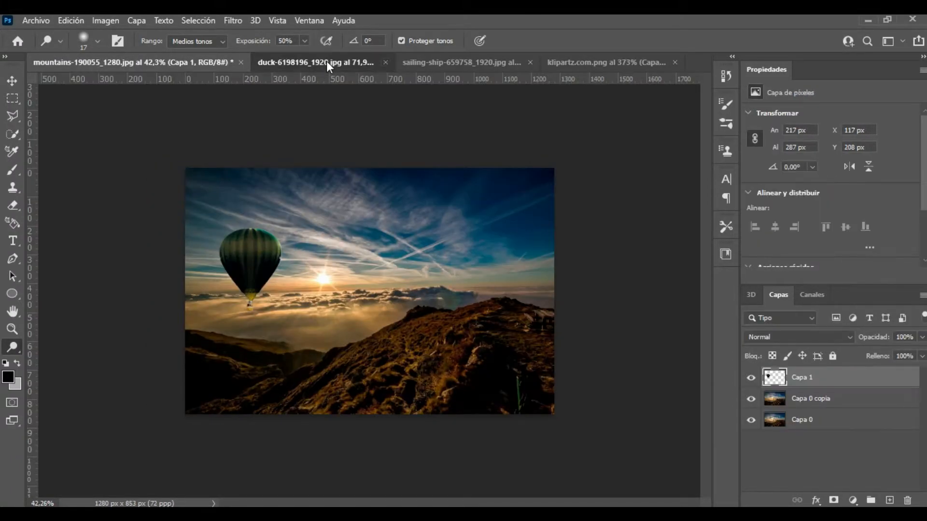
left_click(326, 62)
key("v")
left_click_drag(289, 284, 448, 315)
Step: Scale the goose to about 80.48% and position it over the hillside to the right of the sun
key("ctrl+t")
left_click_drag(384, 190, 424, 228)
left_click_drag(494, 349, 462, 324)
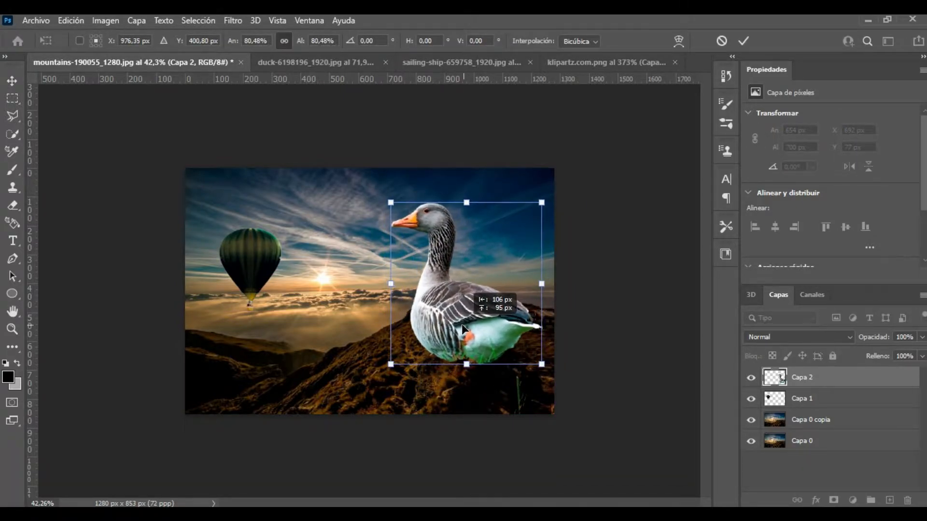
key("Return")
Step: Reorder the layers so the goose layer sits between the balloon layer and the duplicated mountain layer
left_click(796, 419)
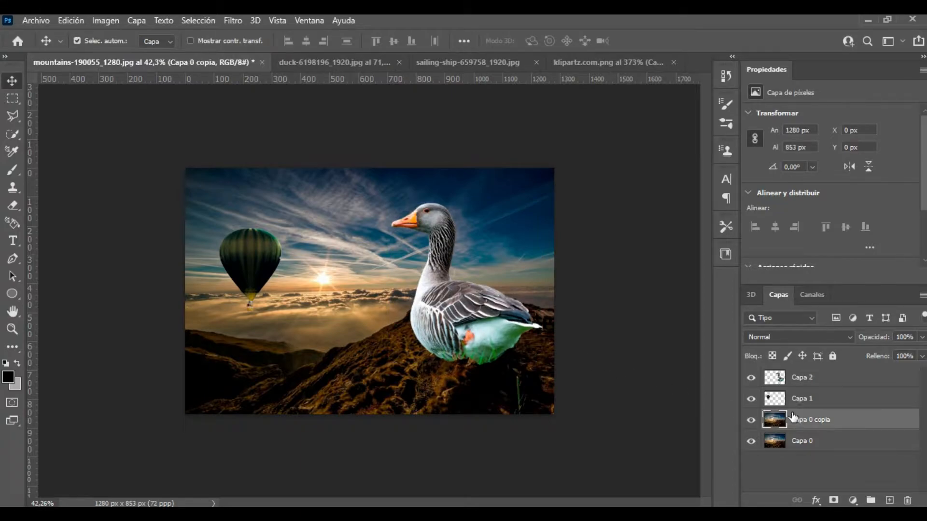
left_click_drag(811, 419, 818, 426)
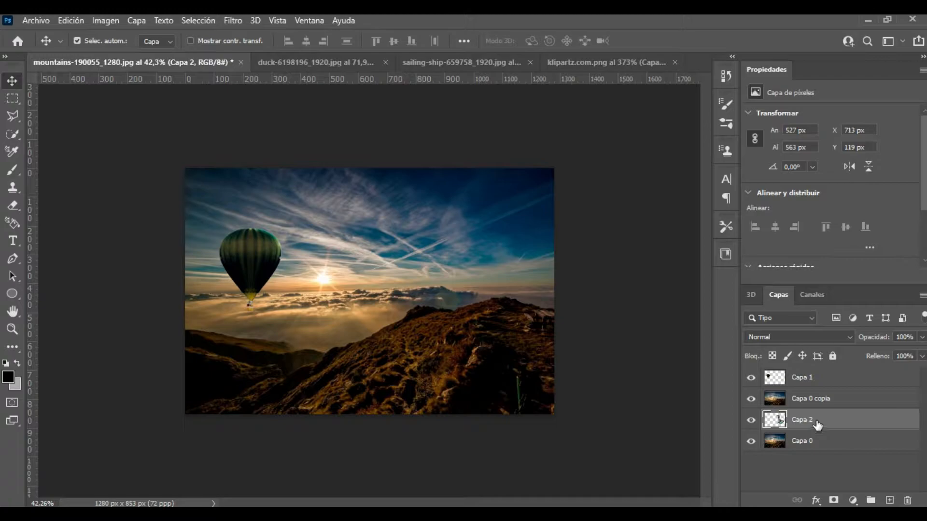
left_click(798, 404)
left_click_drag(793, 411, 796, 391)
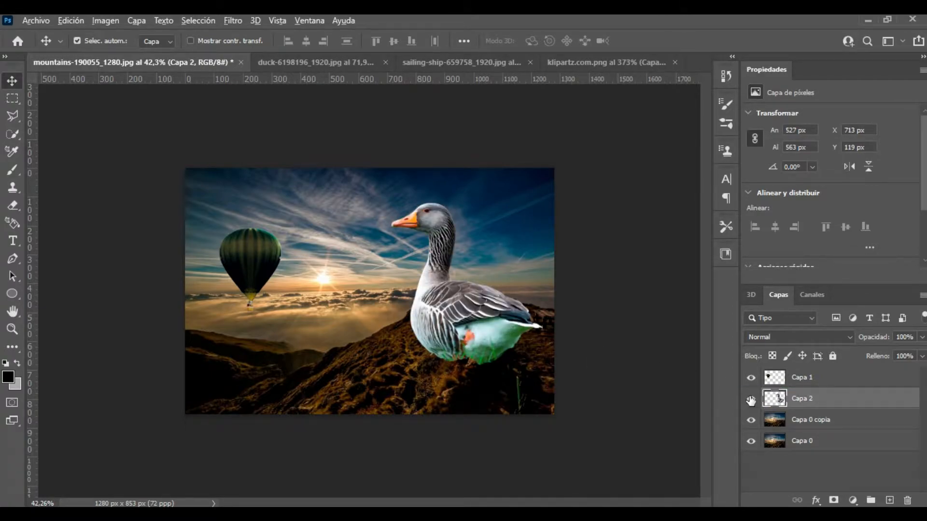
Step: Lower the goose layer's opacity to 35% so the hillside shows through it
left_click(775, 420)
left_click(842, 398)
left_click(922, 337)
left_click(884, 352)
Step: On the duplicated mountain layer, start a Quick Selection of the hillside along the ridge at the goose's chest
left_click(816, 413)
left_click(815, 419)
scroll(459, 336, "up", 10)
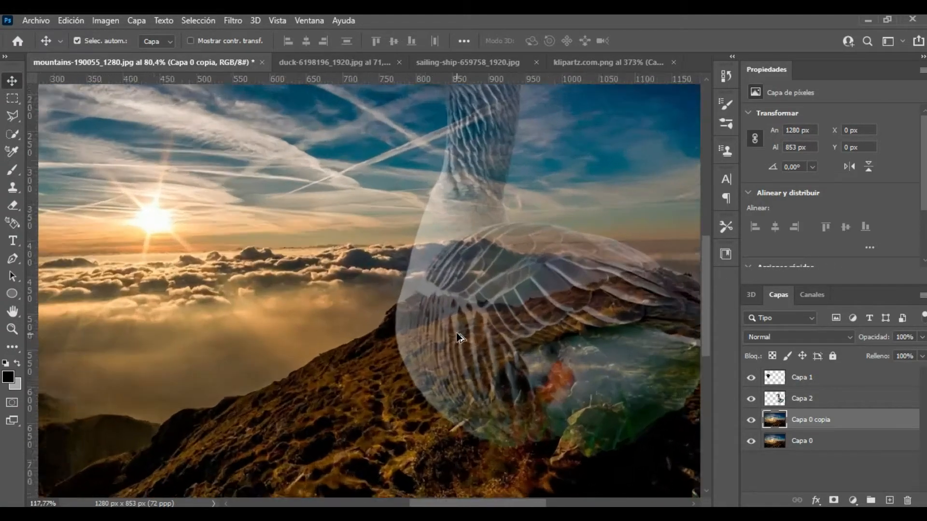
scroll(290, 368, "up", 2)
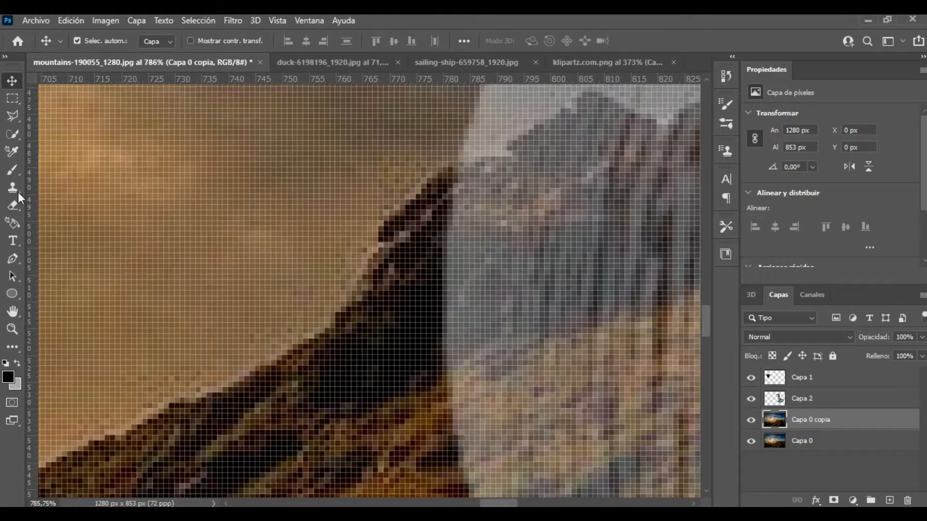
left_click(12, 138)
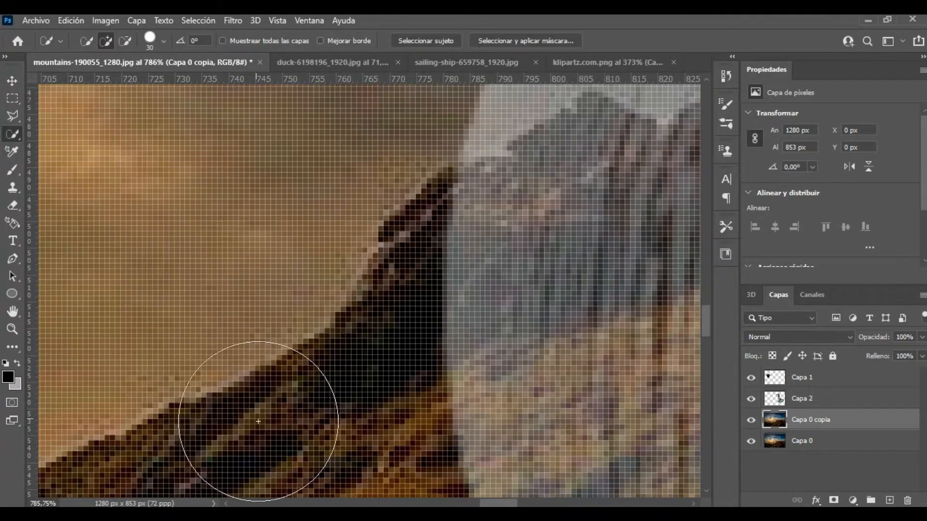
scroll(351, 311, "down", 3)
scroll(384, 397, "up", 3)
mouse_move(282, 361)
left_mouse_down()
mouse_move(337, 322)
mouse_move(414, 237)
mouse_move(398, 245)
mouse_move(401, 236)
left_mouse_up()
scroll(401, 237, "down", 6)
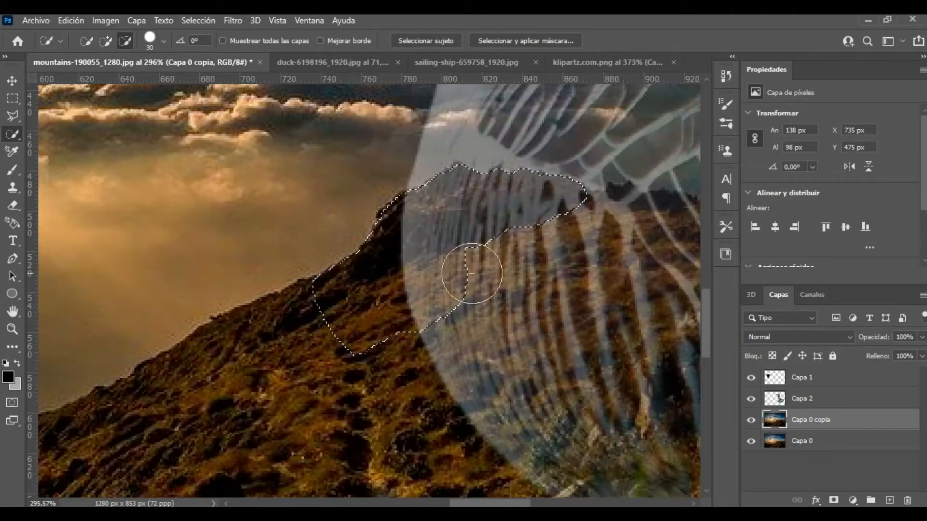
Step: Extend the hillside selection along the ridge line across the goose's wing feathers
scroll(424, 215, "up", 7)
scroll(284, 216, "down", 5)
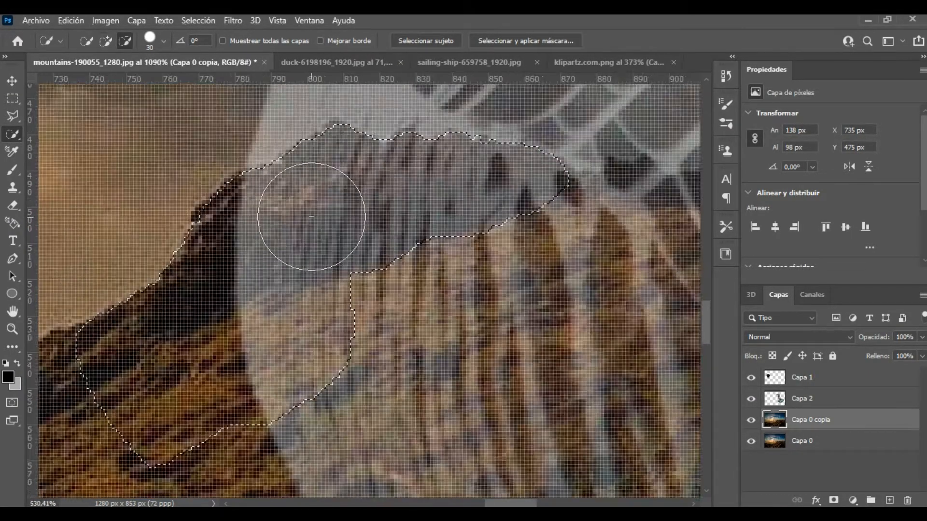
scroll(342, 206, "up", 5)
mouse_move(336, 208)
left_mouse_down()
mouse_move(393, 223)
mouse_move(486, 223)
mouse_move(421, 229)
mouse_move(487, 259)
mouse_move(546, 255)
left_mouse_up()
scroll(396, 222, "down", 4)
scroll(451, 232, "down", 4)
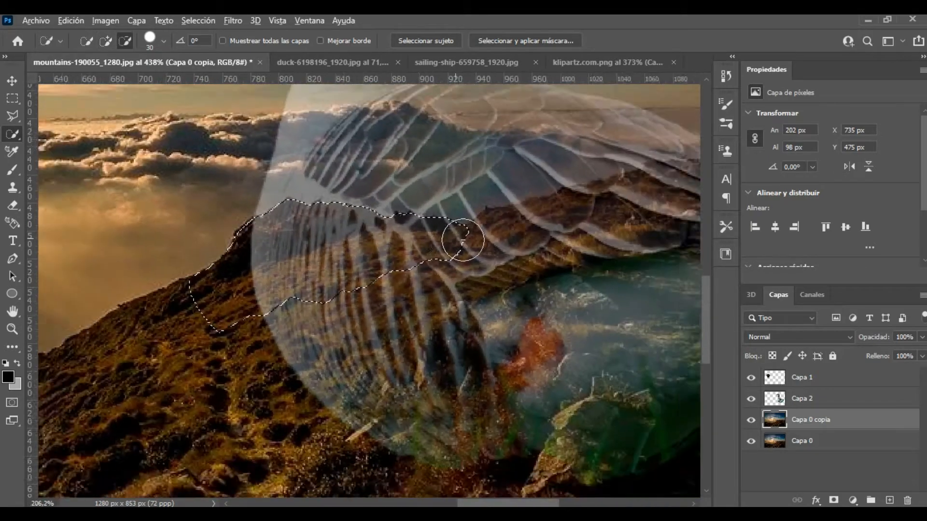
scroll(474, 253, "up", 4)
mouse_move(474, 253)
left_mouse_down()
mouse_move(497, 232)
mouse_move(600, 195)
left_mouse_up()
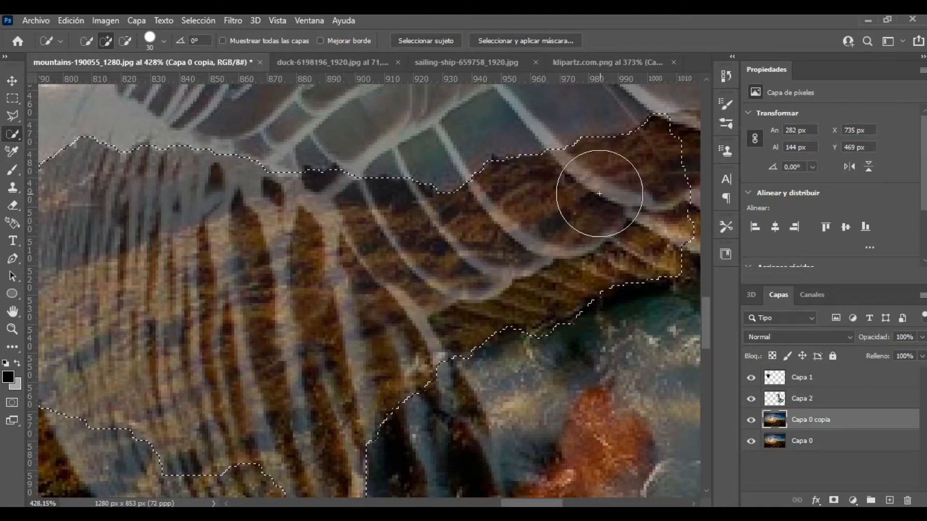
Step: Continue the hillside selection past the goose's tail towards the wooden structure near the image's right edge
scroll(458, 253, "down", 4)
scroll(457, 252, "up", 4)
mouse_move(525, 207)
left_mouse_down()
mouse_move(480, 238)
mouse_move(633, 198)
mouse_move(602, 199)
mouse_move(621, 190)
left_mouse_up()
scroll(633, 196, "down", 4)
scroll(588, 199, "up", 4)
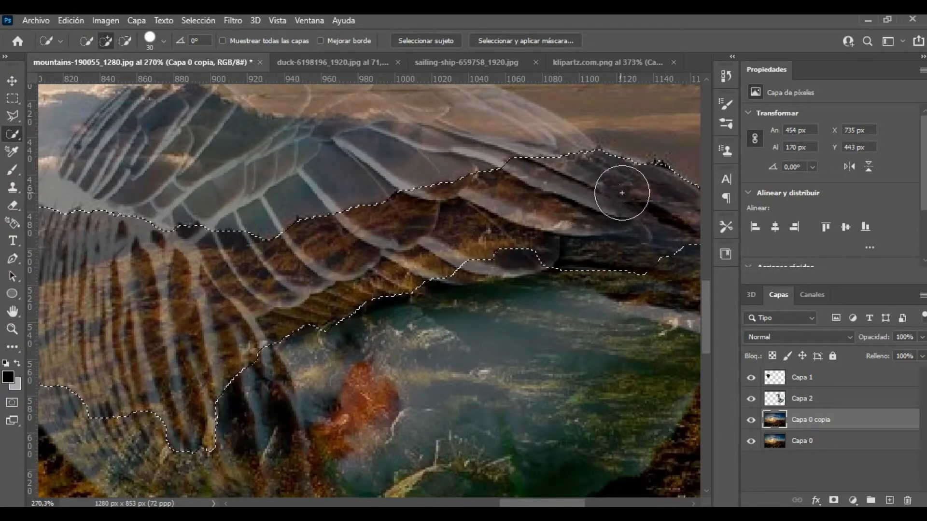
scroll(378, 221, "down", 4)
scroll(509, 217, "up", 4)
Step: Fill the selection down to the image's bottom edge and widen it over the slope in front of the goose's chest
mouse_move(509, 175)
left_mouse_down()
mouse_move(441, 221)
mouse_move(344, 265)
mouse_move(233, 275)
mouse_move(206, 295)
mouse_move(325, 308)
mouse_move(406, 336)
left_mouse_up()
scroll(234, 275, "down", 4)
scroll(267, 296, "up", 4)
scroll(432, 298, "down", 4)
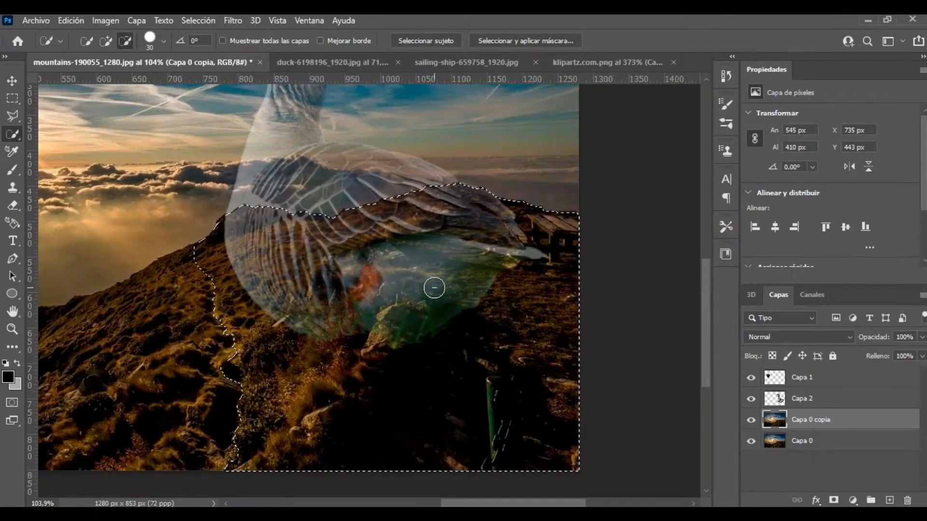
left_click(208, 328)
mouse_move(208, 328)
left_mouse_down()
mouse_move(193, 285)
mouse_move(182, 288)
mouse_move(203, 403)
left_mouse_up()
scroll(239, 413, "down", 4)
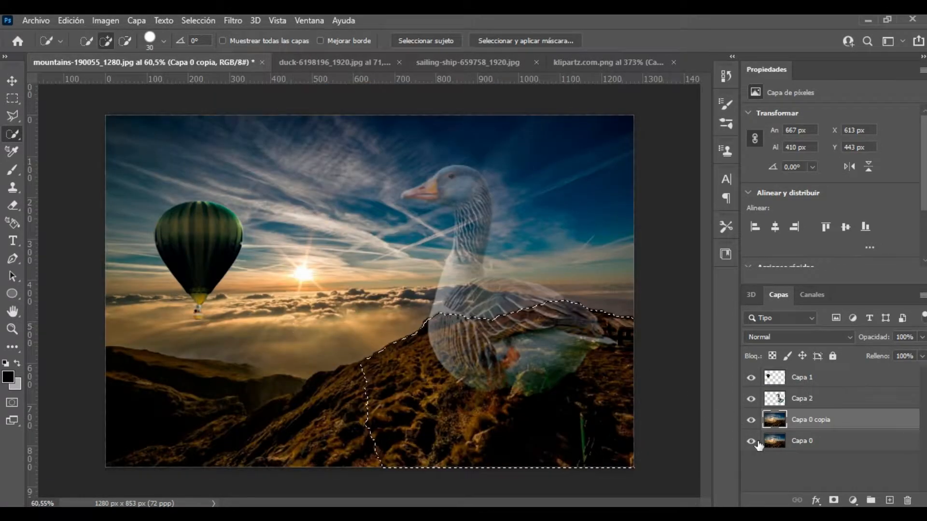
Step: Mask the duplicated mountain layer with the hillside selection and place the goose layer beneath it
left_click(834, 501)
left_click_drag(796, 399, 779, 419)
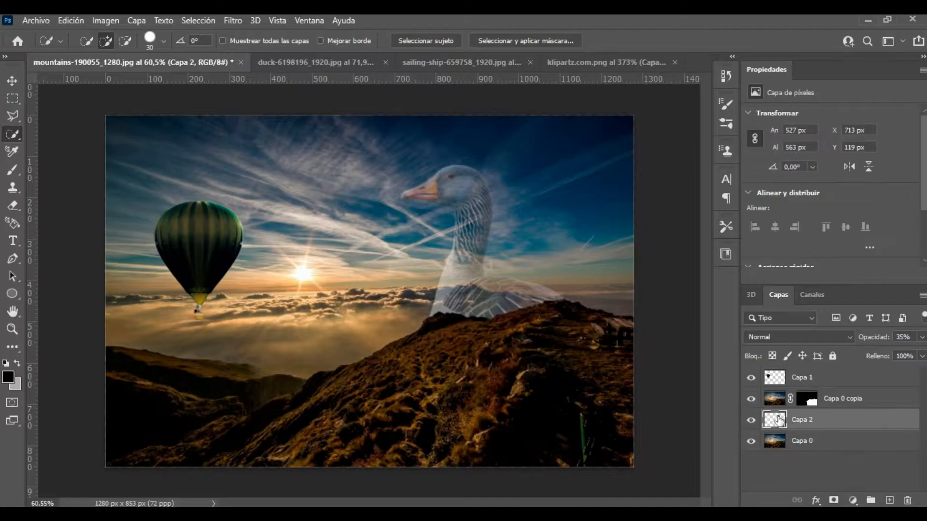
Step: Nudge the goose slightly to the right behind the ridge and restore its layer opacity to 100%
left_click(13, 77)
left_click_drag(486, 272, 464, 273)
left_click(921, 337)
left_click(920, 353)
Step: Duplicate the goose, align the copy over the original and move its layer above the masked mountain layer
left_click(798, 422)
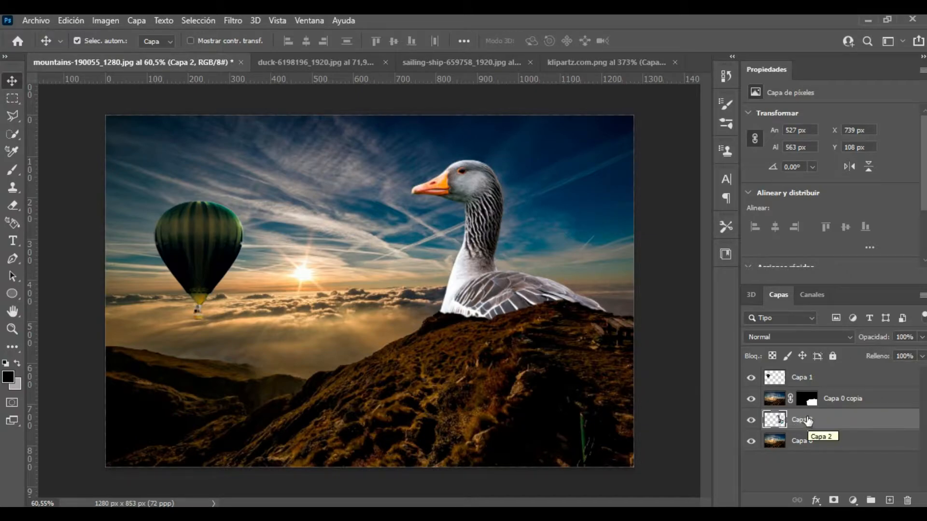
key("ctrl+v")
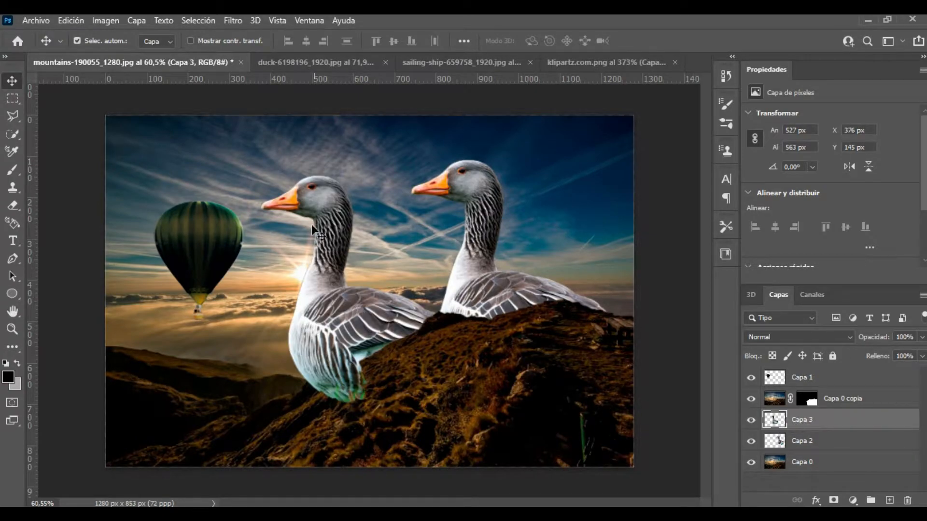
left_click_drag(333, 315, 475, 299)
left_click_drag(812, 427, 816, 390)
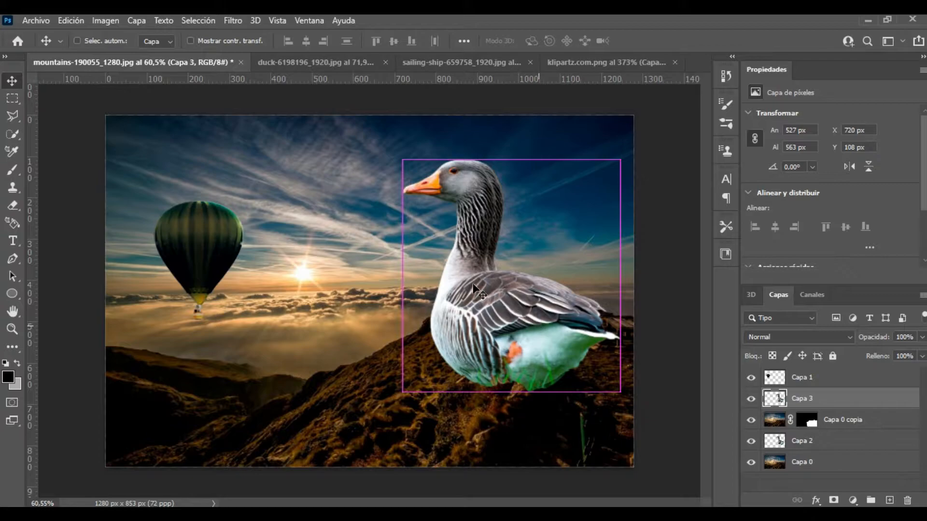
Step: Darken the goose copy to a black silhouette with Hue/Saturation, using saturation -100 and lightness about -98
key("ctrl+u")
left_click_drag(625, 291, 557, 285)
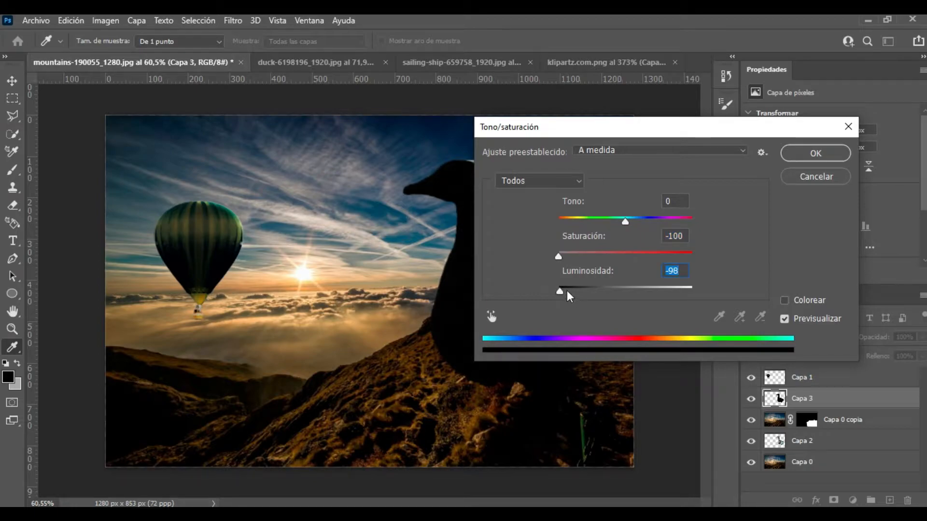
left_click(808, 162)
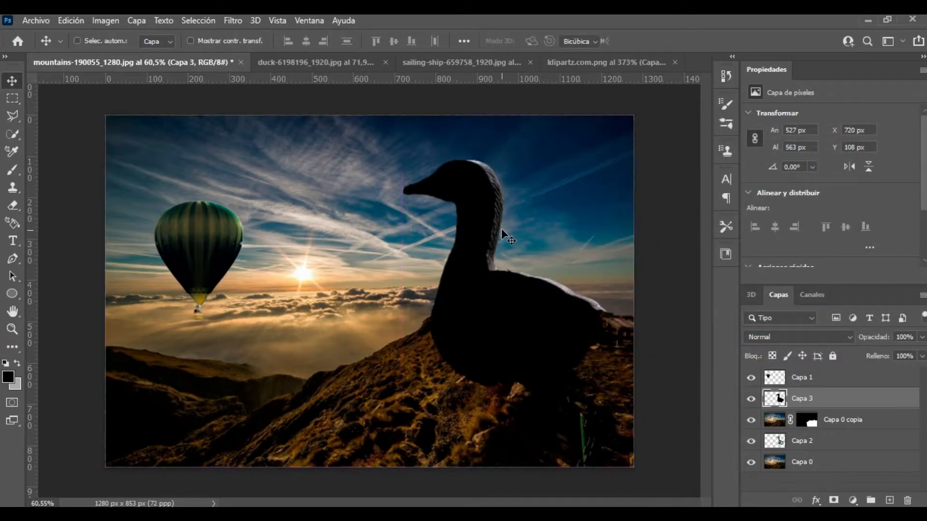
Step: Flip the silhouette upside down, scale it to about 45% and position it on the hillside beneath the goose
key("ctrl+t")
left_click(72, 20)
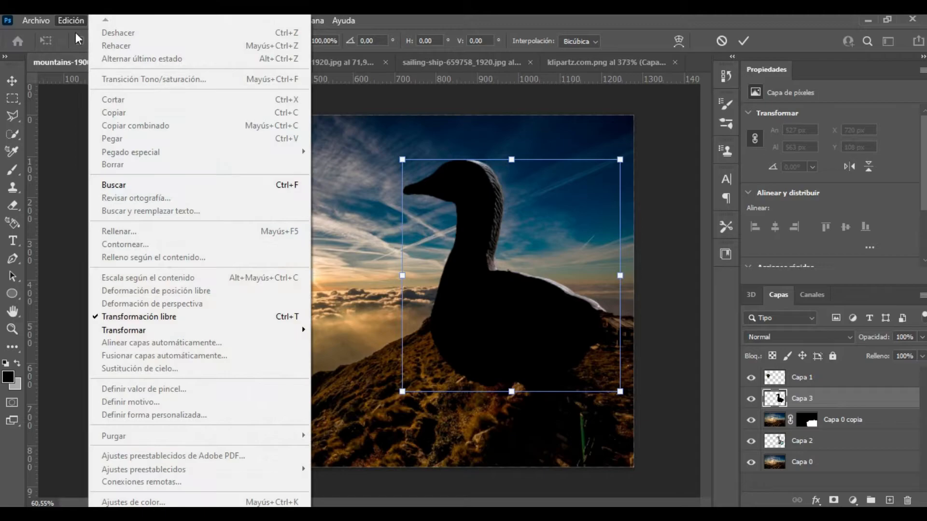
mouse_move(237, 334)
left_click(356, 317)
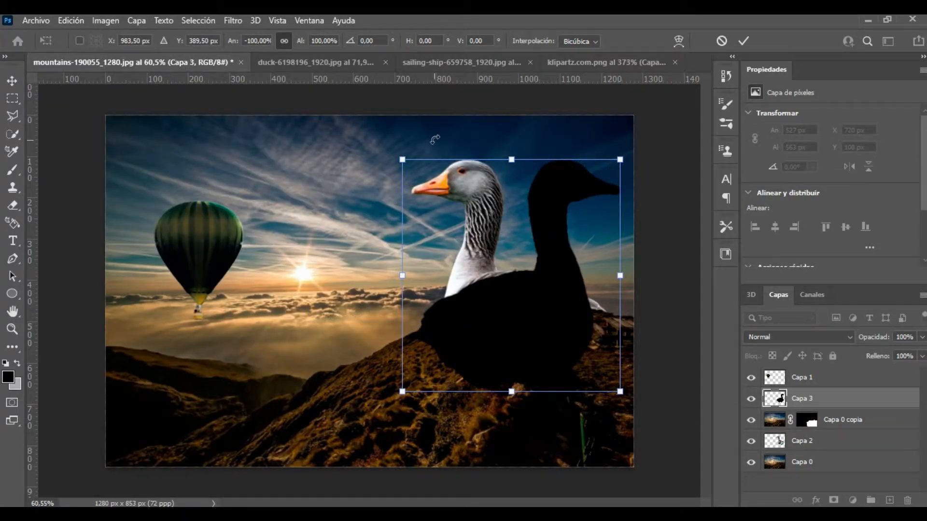
left_click_drag(402, 159, 688, 461)
left_click_drag(666, 430, 531, 341)
left_click_drag(480, 288, 450, 259)
left_click_drag(515, 312, 517, 357)
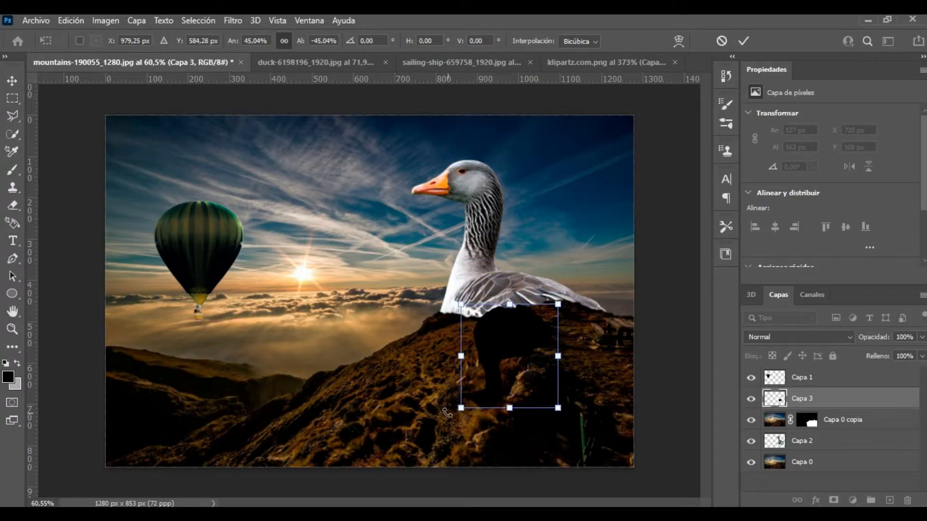
Step: Enlarge the silhouette to about 63% and rotate it to about -27° on the slope
left_click_drag(450, 411, 492, 431)
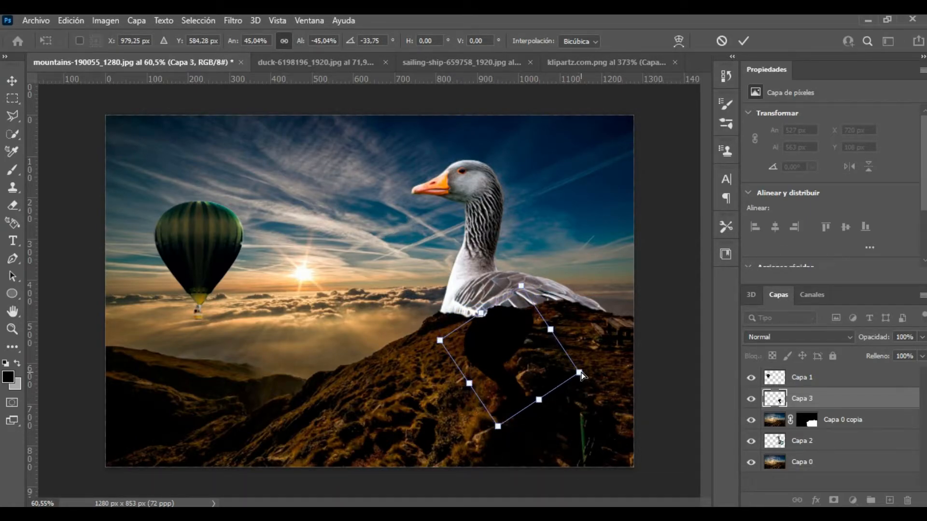
left_click_drag(581, 376, 637, 389)
mouse_move(531, 350)
left_mouse_down()
mouse_move(515, 334)
mouse_move(514, 342)
left_mouse_up()
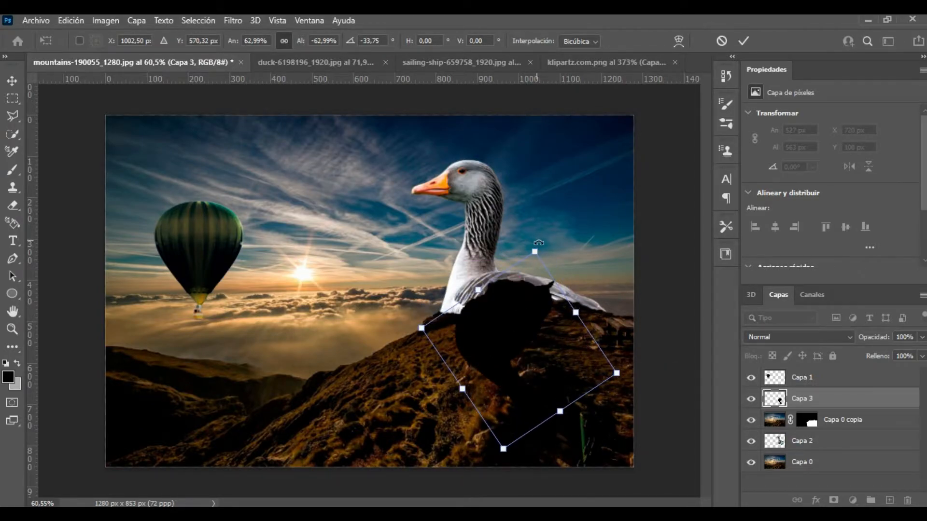
left_click_drag(538, 243, 548, 247)
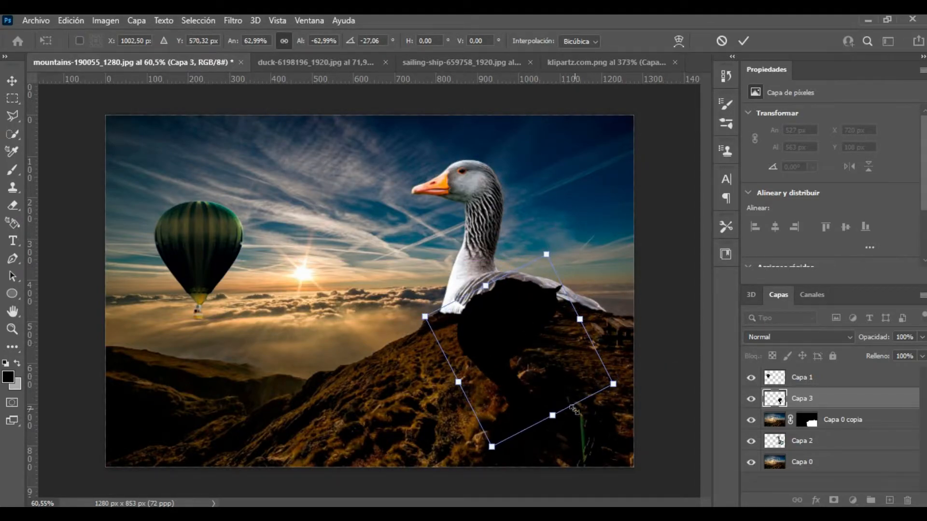
Step: Skew and distort the silhouette's corners into a wide cast shadow under the goose's body, and apply the transformation
left_click_drag(554, 416, 603, 404)
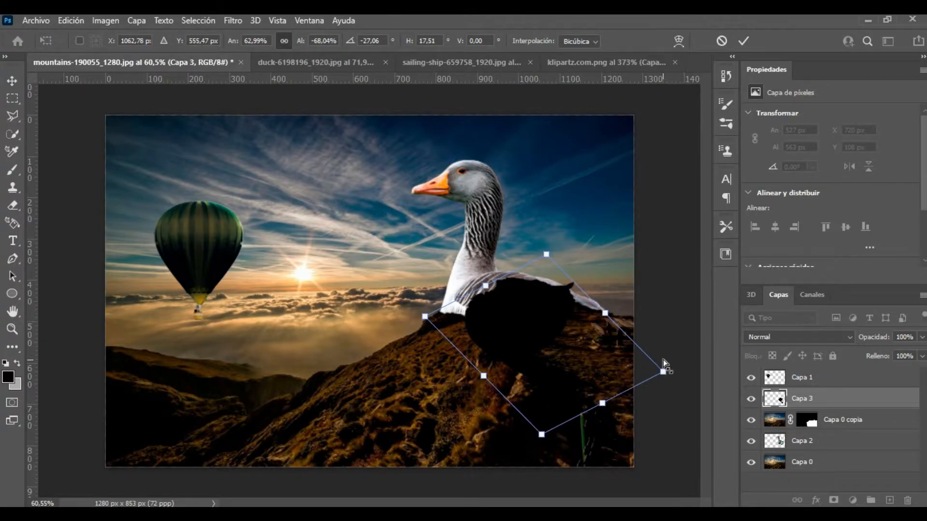
mouse_move(669, 372)
left_mouse_down()
mouse_move(704, 389)
mouse_move(650, 366)
mouse_move(657, 376)
left_mouse_up()
left_click_drag(542, 259, 580, 285)
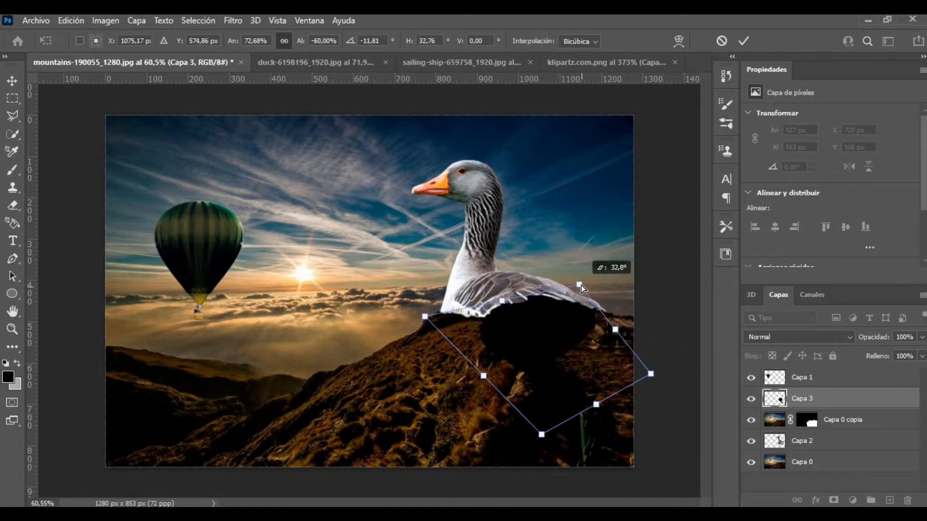
left_click_drag(424, 317, 318, 286)
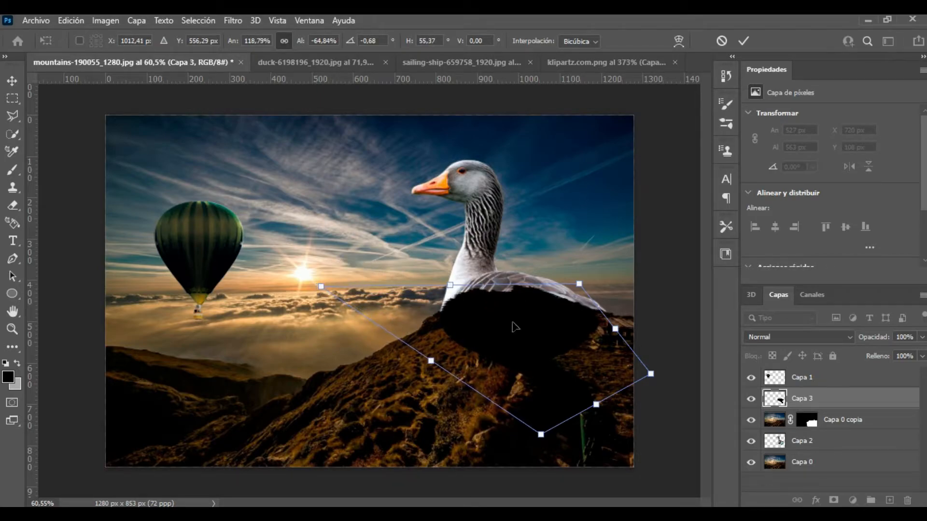
left_click_drag(646, 376, 694, 377)
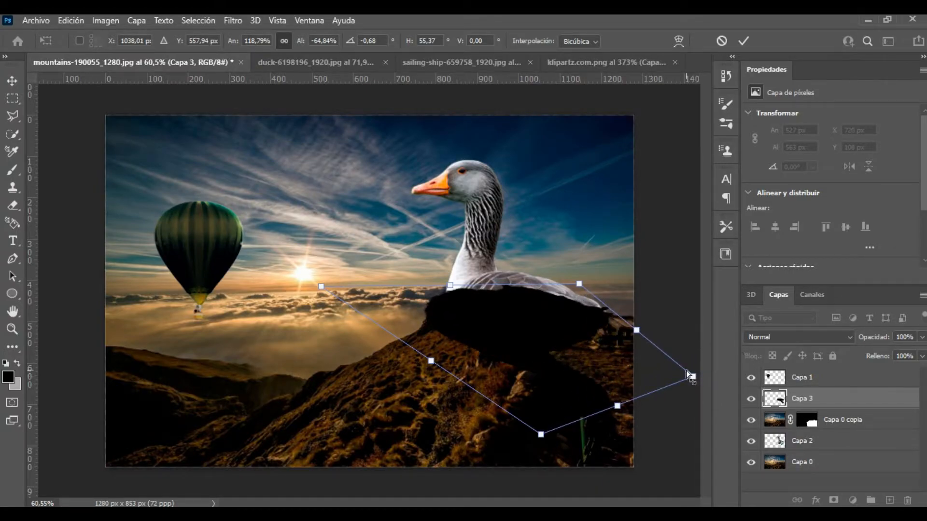
left_click_drag(533, 326, 541, 332)
key("Return")
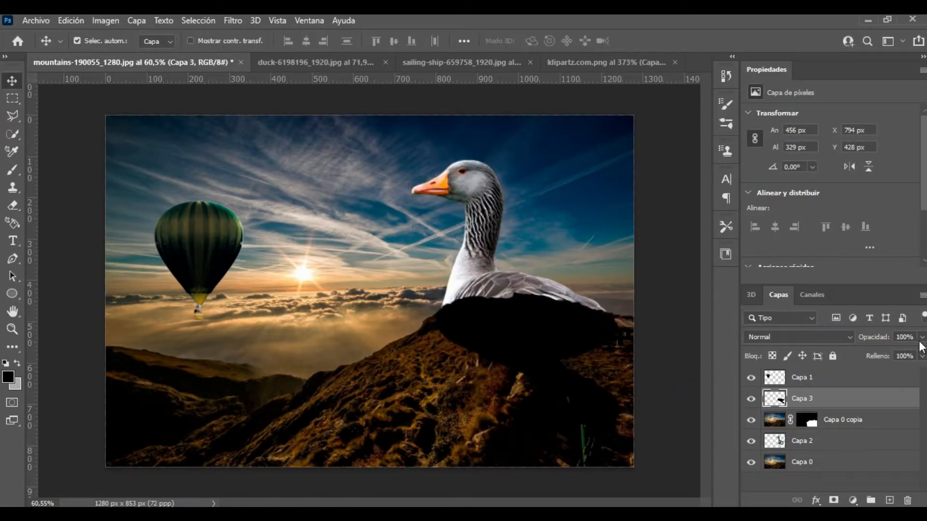
Step: Set the shadow layer's blend mode to Multiplicar and its opacity to 57%
left_click(804, 336)
left_click(765, 219)
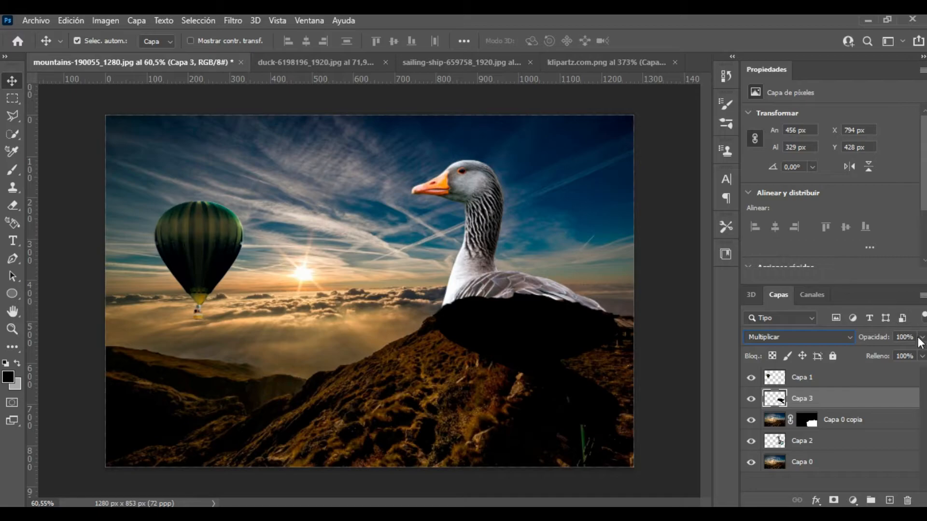
left_click_drag(884, 351, 893, 351)
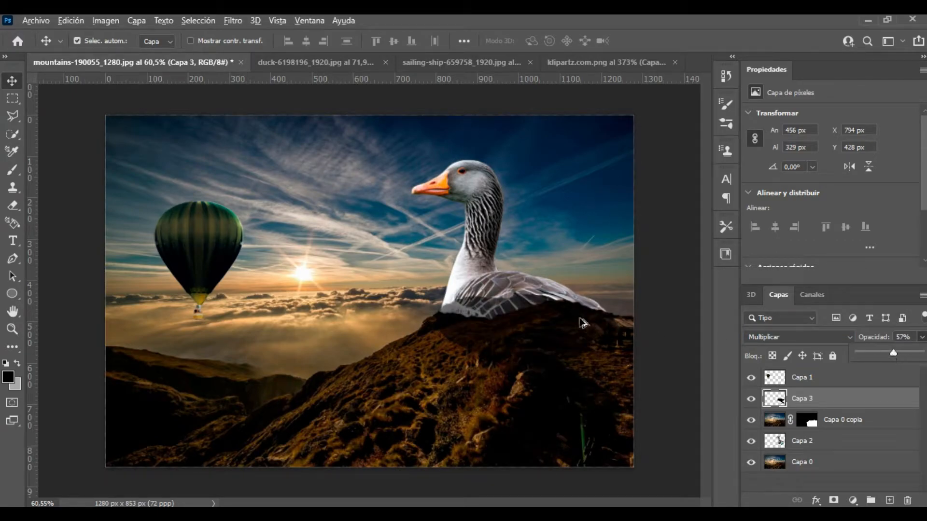
Step: Erase the shadow overlapping the goose's chest feathers with a soft 26 px eraser
scroll(462, 309, "up", 5)
left_click(13, 205)
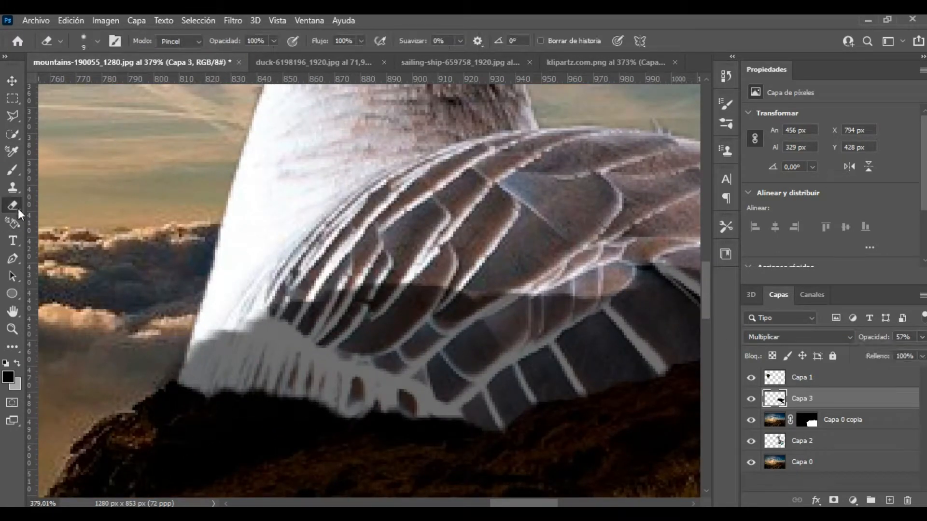
scroll(269, 297, "up", 3)
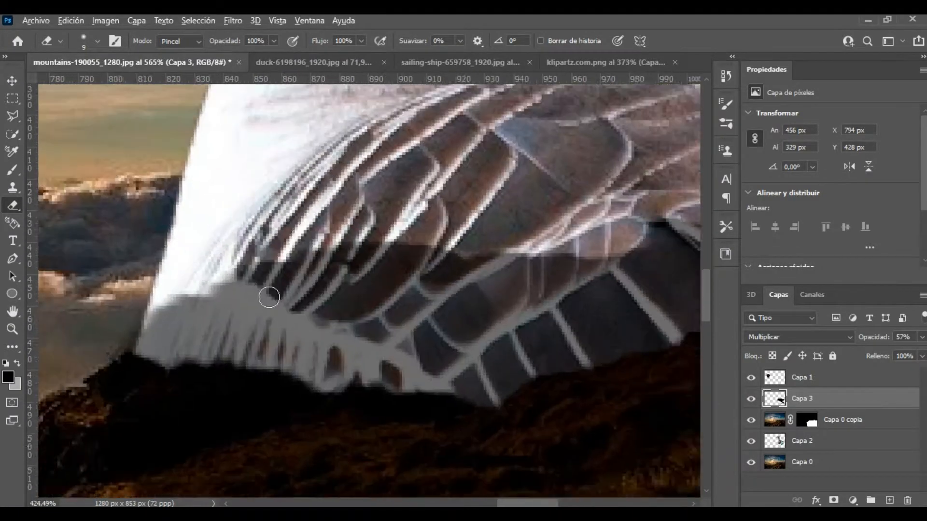
scroll(269, 297, "down", 1)
right_click(300, 315)
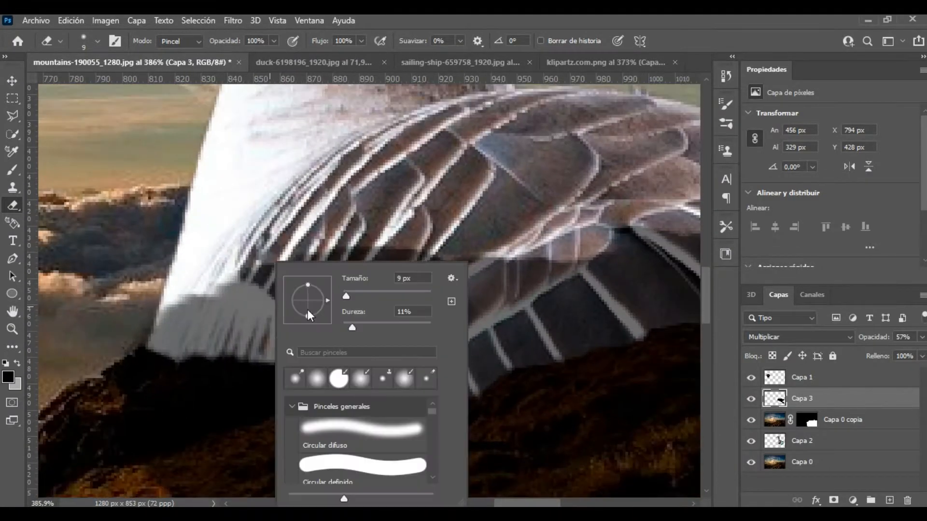
mouse_move(188, 289)
left_mouse_down()
mouse_move(155, 313)
mouse_move(183, 329)
mouse_move(227, 327)
mouse_move(268, 299)
mouse_move(403, 313)
mouse_move(329, 277)
mouse_move(277, 270)
left_mouse_up()
scroll(276, 272, "down", 6)
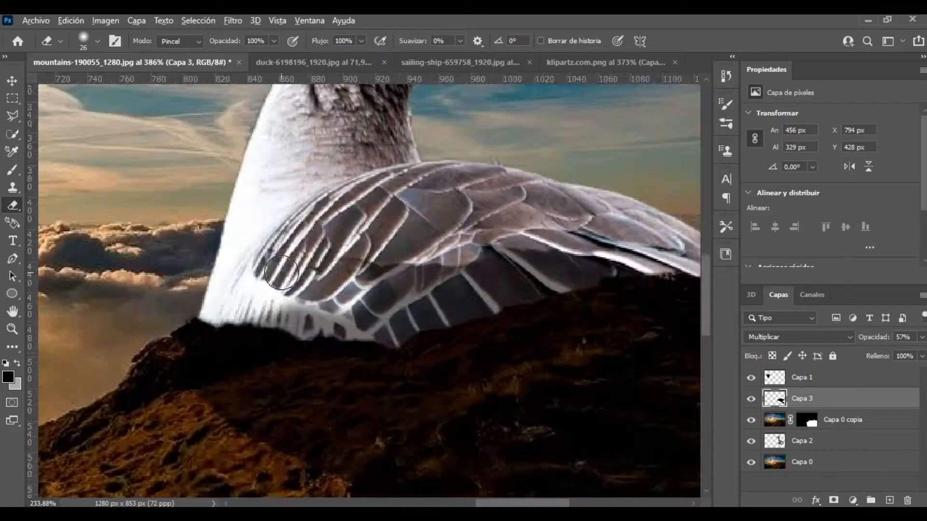
Step: Erase the remaining shadow over the goose's wing and tail feathers down to the ridge line
right_click(340, 263)
key("Escape")
scroll(434, 231, "up", 3)
mouse_move(637, 237)
left_mouse_down()
mouse_move(424, 310)
mouse_move(310, 336)
mouse_move(284, 356)
mouse_move(251, 313)
mouse_move(309, 290)
mouse_move(238, 297)
left_mouse_up()
scroll(238, 297, "up", 2)
mouse_move(147, 285)
left_mouse_down()
mouse_move(206, 297)
mouse_move(227, 313)
mouse_move(258, 315)
mouse_move(280, 298)
mouse_move(335, 314)
mouse_move(387, 308)
mouse_move(324, 315)
mouse_move(362, 255)
mouse_move(260, 314)
mouse_move(408, 277)
mouse_move(475, 274)
left_mouse_up()
scroll(252, 270, "down", 5)
scroll(507, 203, "up", 4)
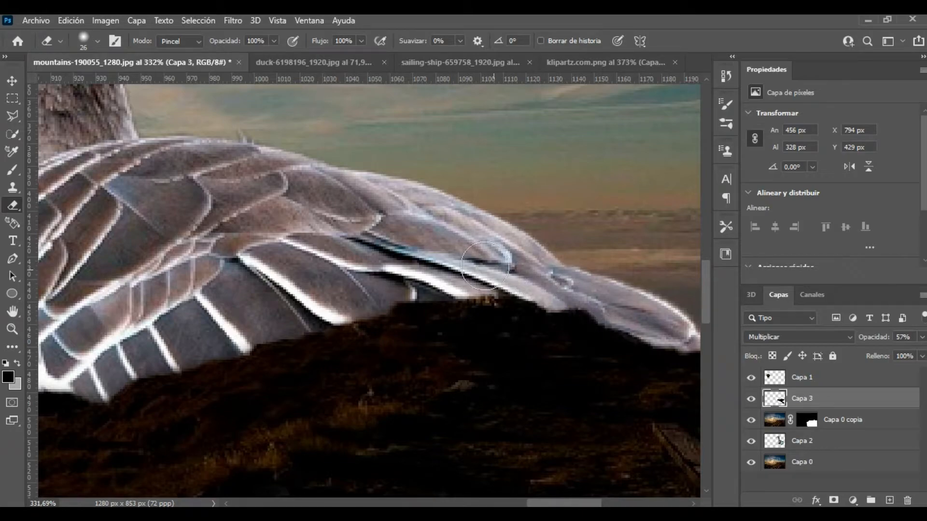
scroll(507, 295, "down", 3)
scroll(575, 304, "up", 5)
scroll(531, 271, "down", 4)
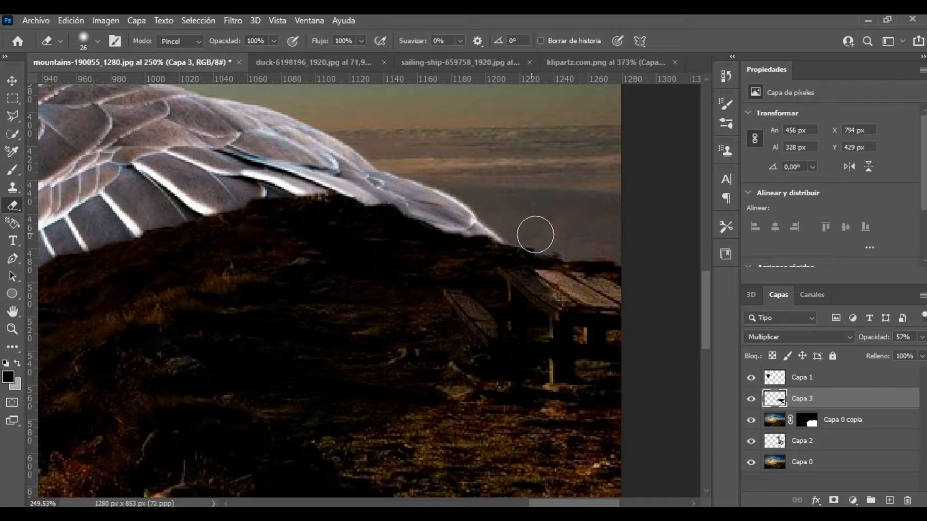
Step: Erase the front edge of the cast shadow on the slope below the goose's chest with the soft 26 px eraser
scroll(521, 210, "down", 3)
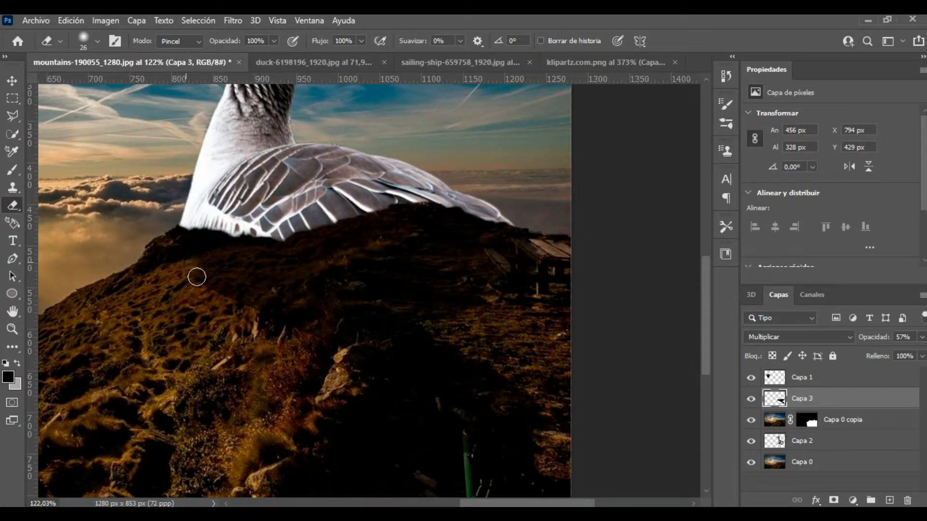
scroll(301, 290, "down", 3)
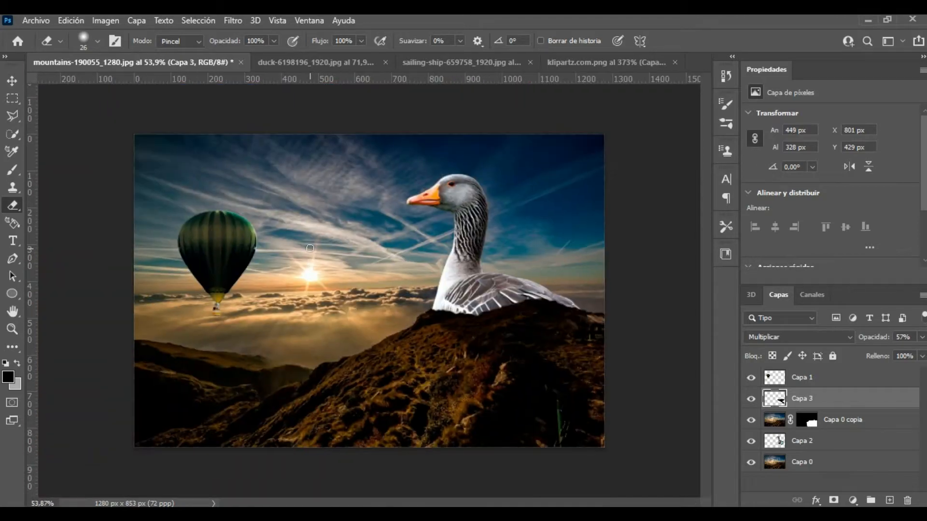
scroll(525, 322, "up", 4)
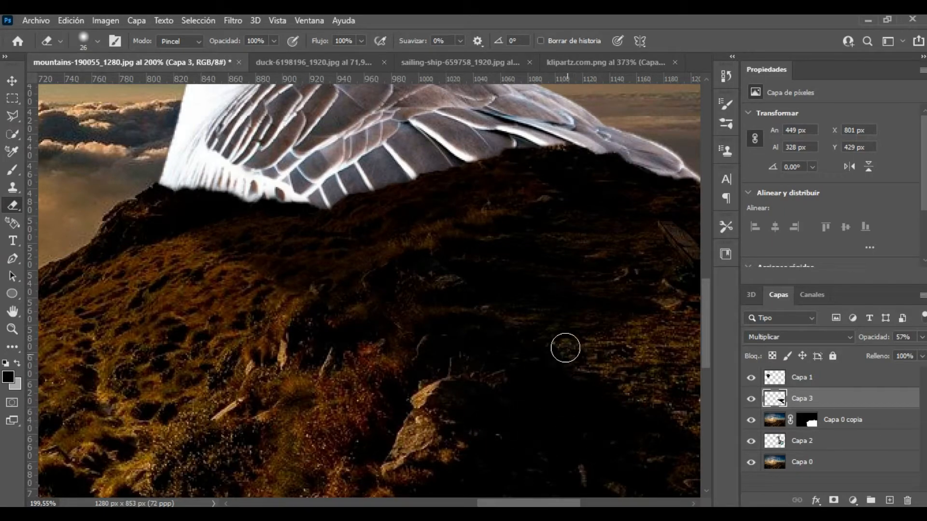
scroll(684, 300, "down", 3)
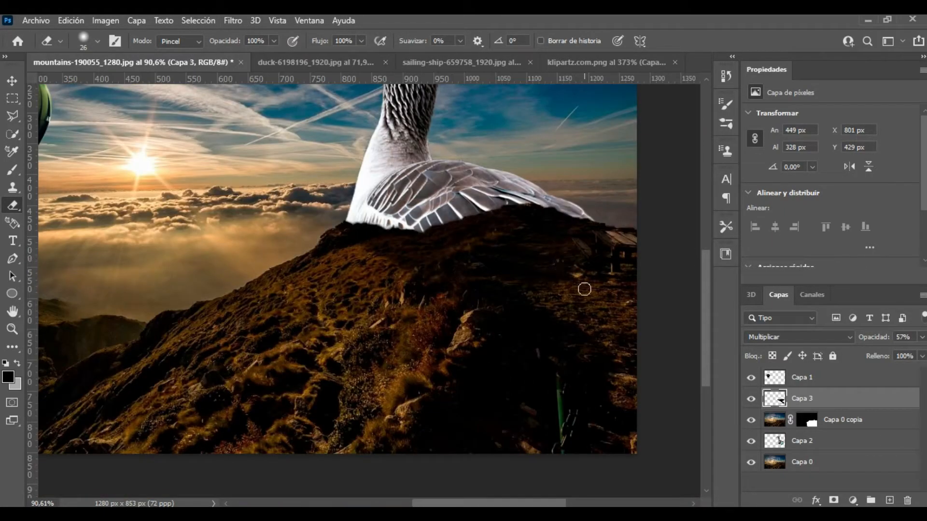
scroll(696, 330, "down", 3)
scroll(569, 188, "up", 4)
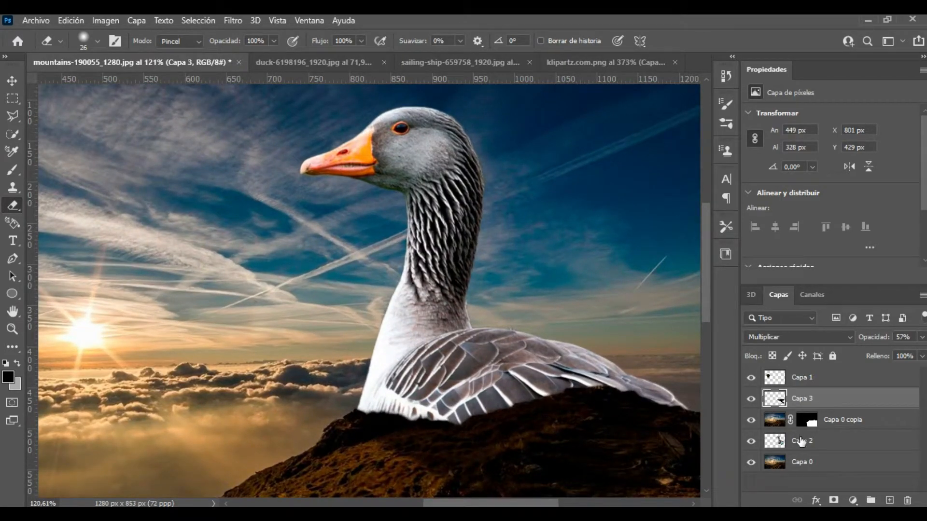
Step: Darken the goose on layer Capa 2 with a Hue/Saturation adjustment that lowers its lightness
left_click(801, 442)
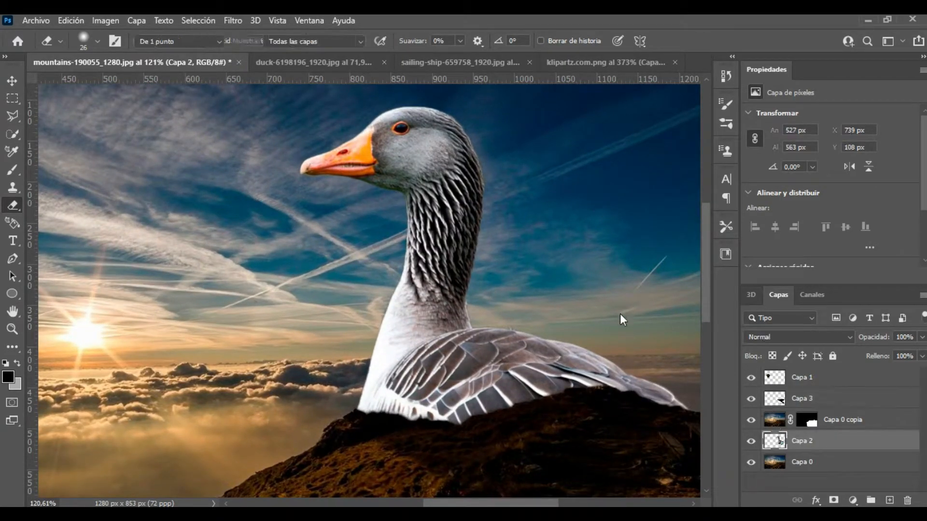
key("ctrl+u")
left_click_drag(625, 288, 594, 292)
left_click(829, 155)
key("e")
scroll(549, 238, "down", 2)
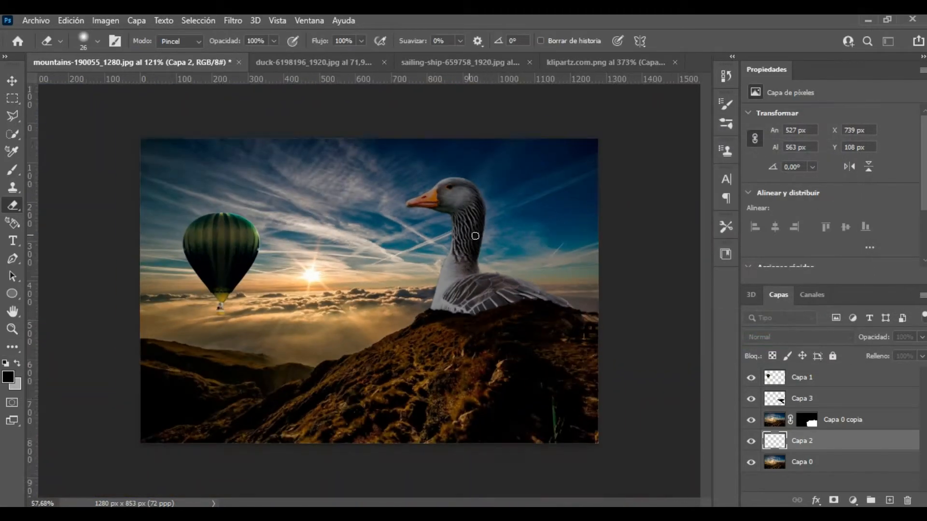
scroll(548, 238, "up", 4)
scroll(513, 195, "down", 3)
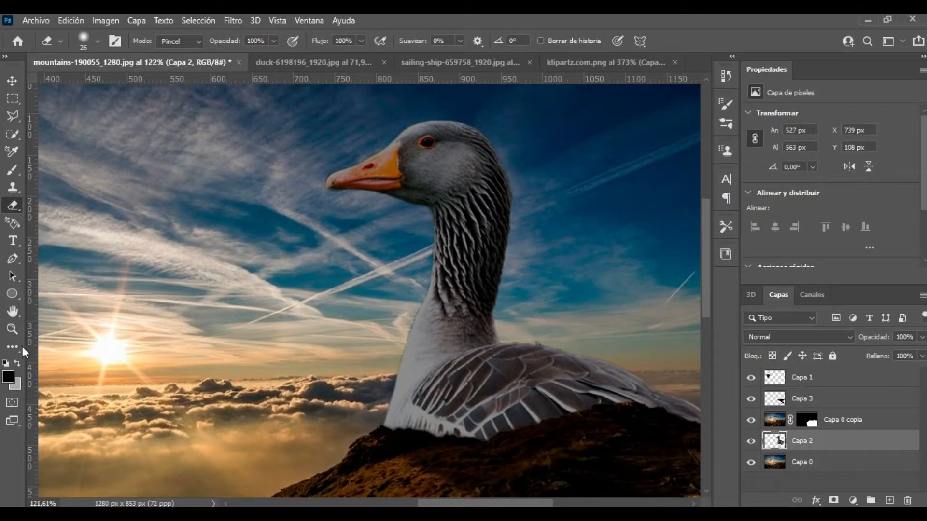
Step: Burn the goose's wing and back feathers using a soft 64 px Subexponer brush, range Medios tonos, exposure 50%
key("i")
left_click(13, 347)
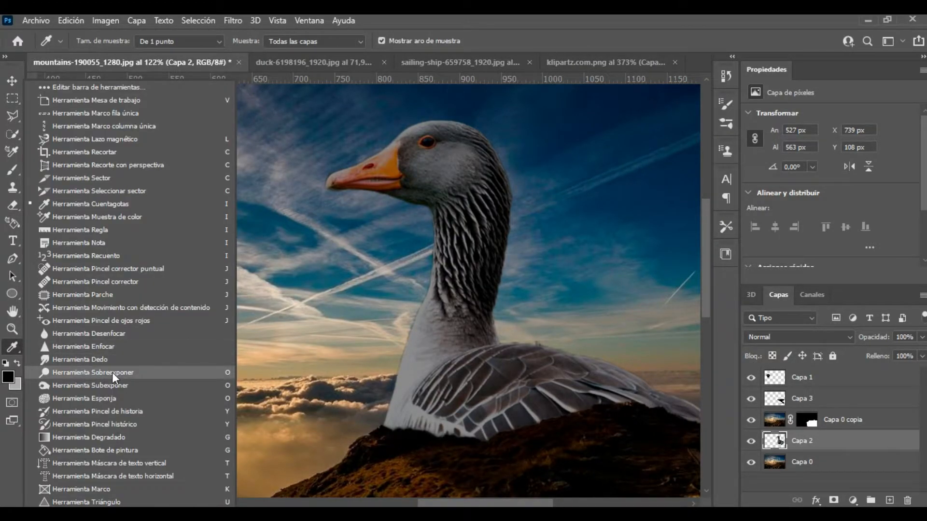
left_click(71, 384)
mouse_move(471, 329)
left_mouse_down()
mouse_move(479, 216)
mouse_move(441, 413)
mouse_move(456, 324)
mouse_move(413, 380)
mouse_move(426, 415)
mouse_move(458, 426)
mouse_move(616, 405)
mouse_move(576, 409)
mouse_move(674, 414)
mouse_move(557, 377)
mouse_move(483, 378)
mouse_move(625, 400)
mouse_move(509, 356)
mouse_move(651, 401)
left_mouse_up()
scroll(404, 339, "down", 3)
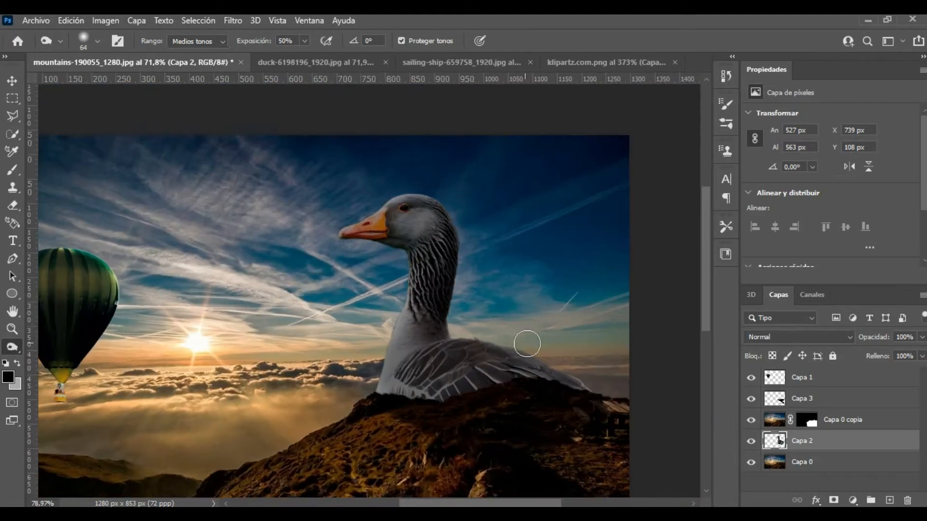
scroll(526, 345, "up", 2)
Step: Burn the goose's neck, head, chest and lower wing feathers with the same 64 px brush
mouse_move(453, 349)
left_mouse_down()
mouse_move(552, 393)
mouse_move(404, 370)
mouse_move(520, 404)
mouse_move(490, 391)
mouse_move(412, 398)
mouse_move(392, 378)
mouse_move(397, 354)
mouse_move(379, 362)
mouse_move(364, 407)
mouse_move(342, 411)
mouse_move(382, 303)
mouse_move(386, 234)
left_mouse_up()
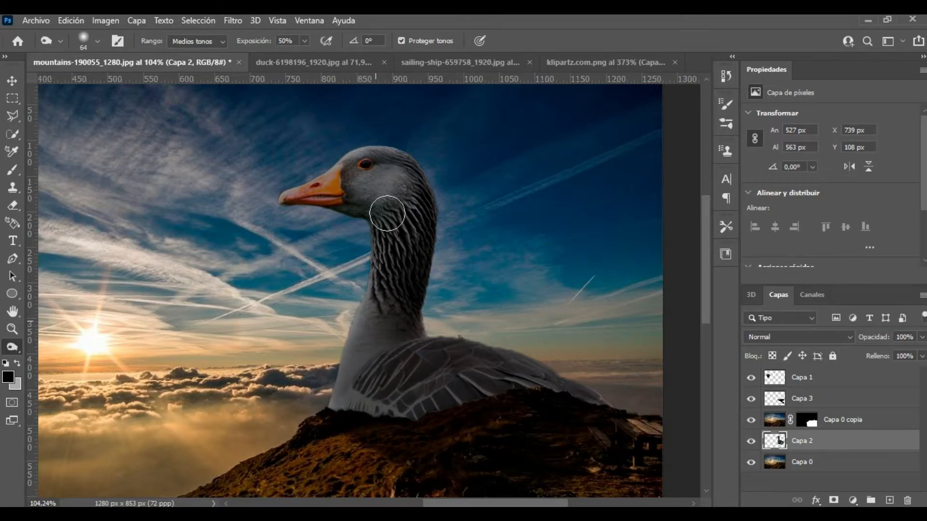
mouse_move(419, 203)
left_mouse_down()
mouse_move(361, 166)
mouse_move(406, 169)
mouse_move(345, 166)
mouse_move(326, 186)
mouse_move(389, 213)
left_mouse_up()
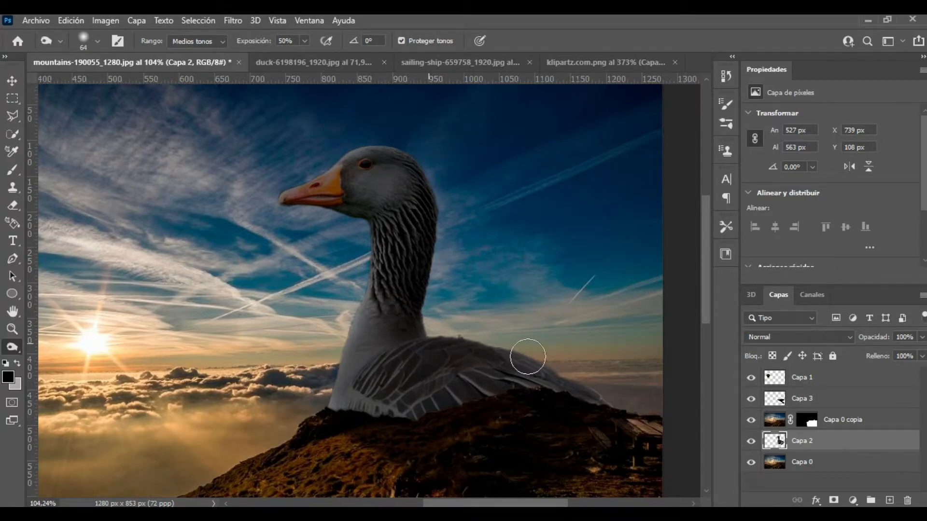
mouse_move(389, 388)
left_mouse_down()
mouse_move(429, 406)
mouse_move(419, 422)
left_mouse_up()
mouse_move(374, 344)
left_mouse_down()
mouse_move(405, 257)
mouse_move(406, 335)
mouse_move(406, 191)
mouse_move(394, 173)
left_mouse_up()
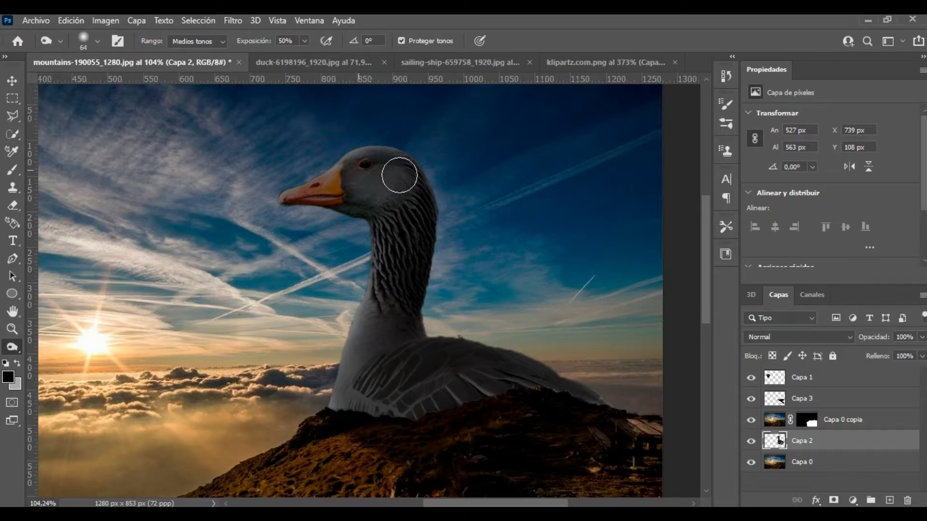
scroll(331, 207, "down", 2)
scroll(571, 240, "up", 4)
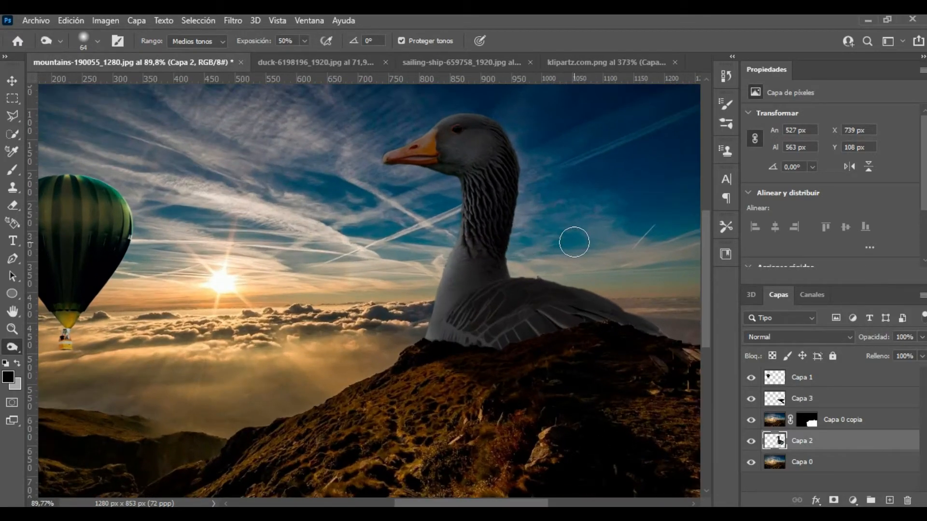
Step: Burn the wing feathers above the ridge further, along with the goose's face and beak
mouse_move(413, 326)
left_mouse_down()
mouse_move(425, 295)
mouse_move(579, 359)
left_mouse_up()
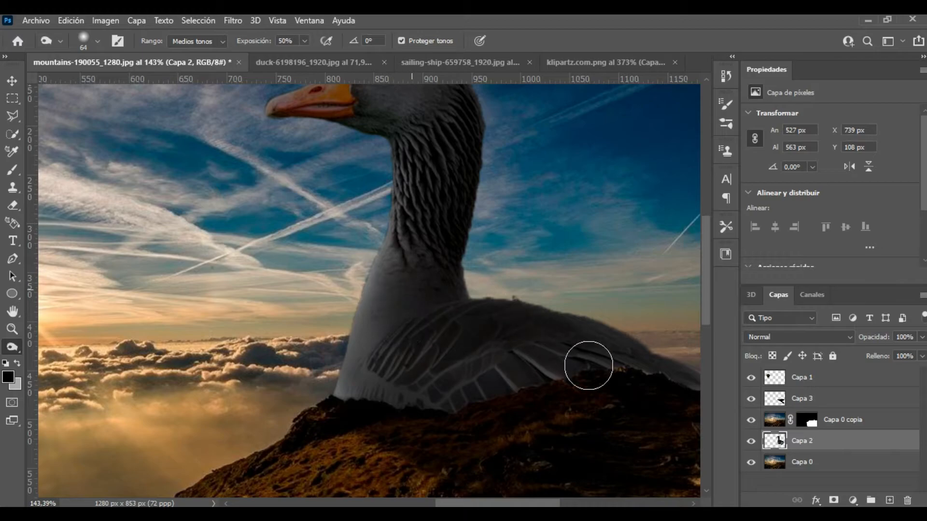
scroll(370, 155, "up", 3)
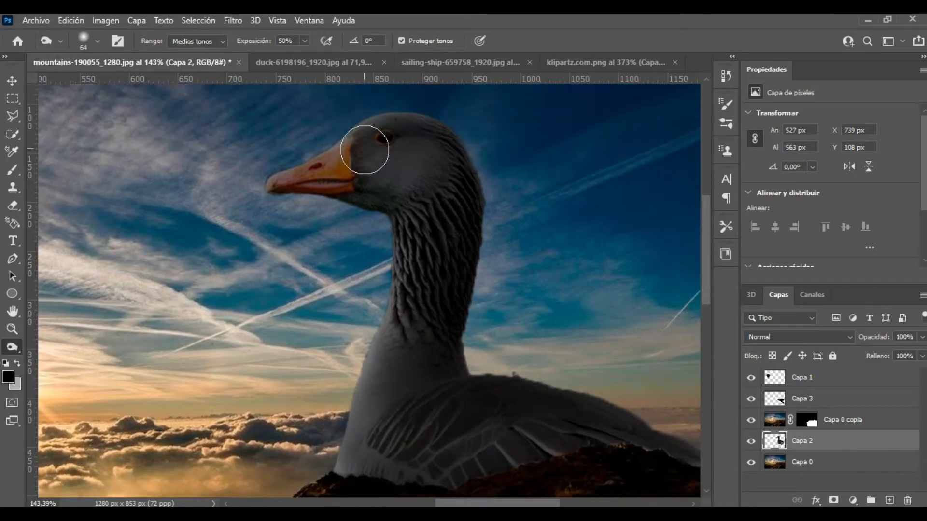
mouse_move(319, 164)
left_mouse_down()
mouse_move(292, 181)
mouse_move(307, 183)
left_mouse_up()
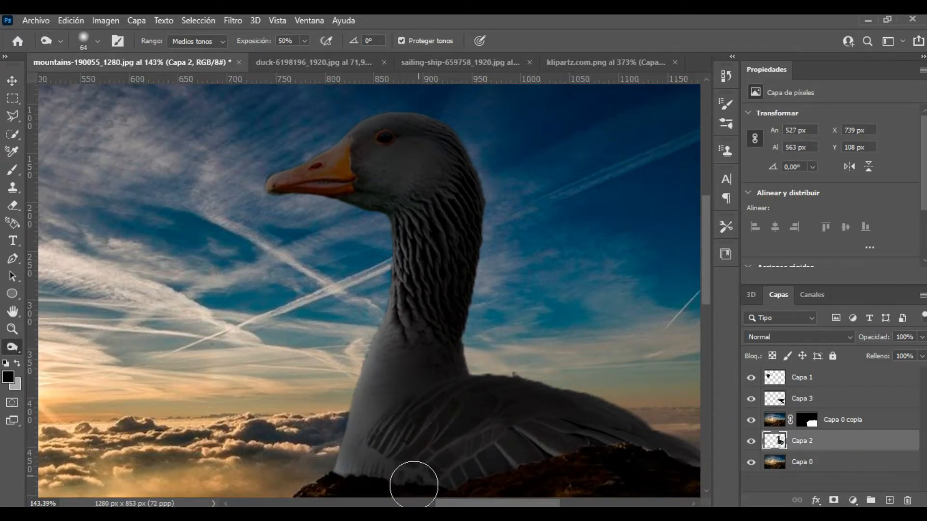
Step: Dodge the tip and upper edge of the beak using a soft 17 px Sobreexponer brush, range Medios tonos, exposure 50%
right_click(13, 348)
left_click(60, 373)
scroll(357, 161, "up", 3)
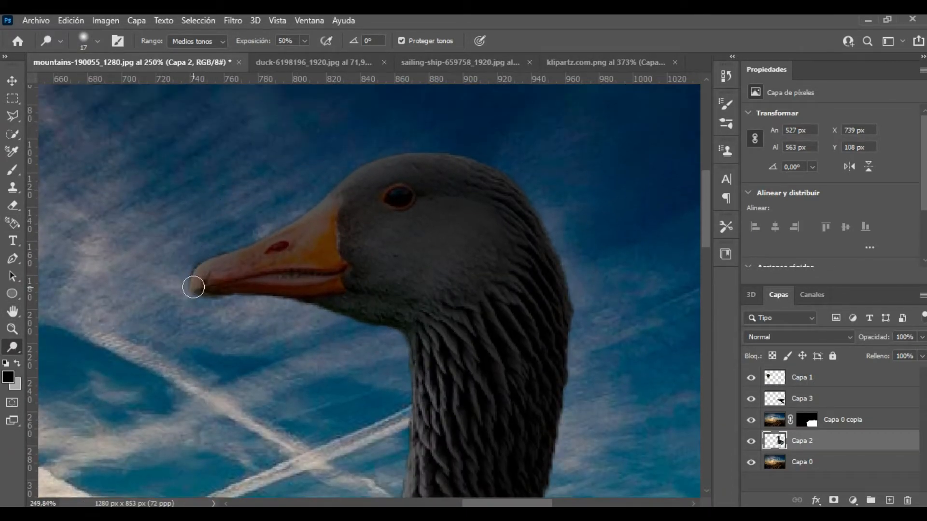
left_click_drag(240, 248, 328, 203)
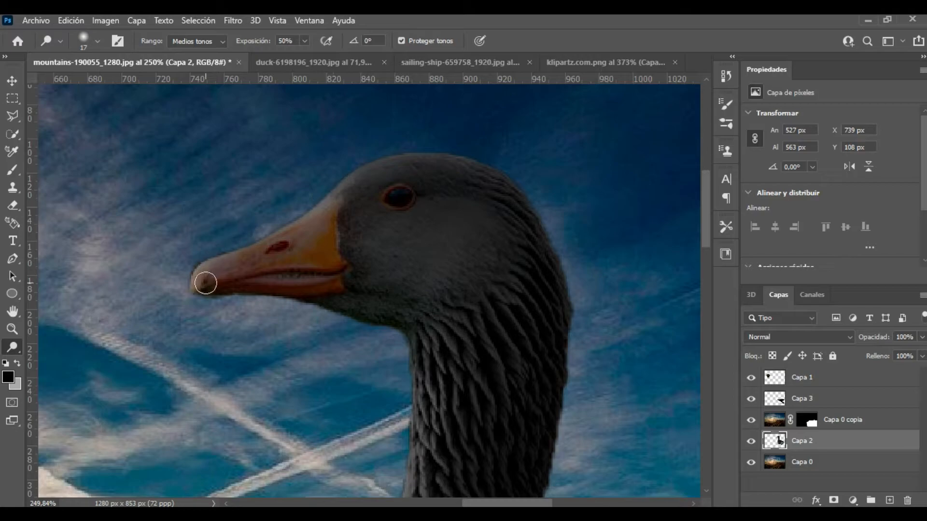
mouse_move(210, 265)
left_mouse_down()
mouse_move(301, 227)
mouse_move(334, 196)
mouse_move(236, 247)
left_mouse_up()
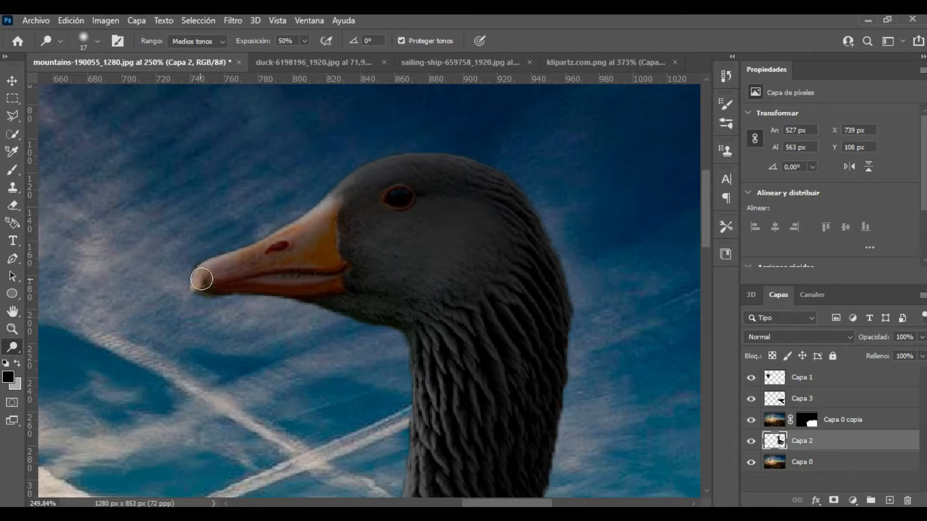
left_click_drag(288, 228, 338, 182)
Step: Dodge the goose's forehead contour and the bridge of the beak to add a rim of light
scroll(360, 153, "down", 2)
scroll(325, 205, "up", 4)
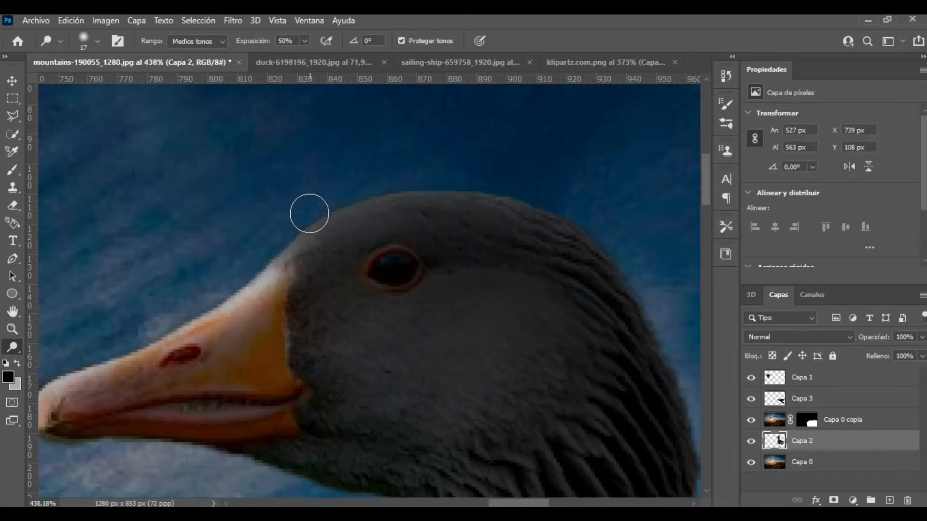
mouse_move(414, 192)
left_mouse_down()
mouse_move(385, 207)
mouse_move(395, 197)
mouse_move(505, 189)
mouse_move(315, 230)
mouse_move(226, 297)
left_mouse_up()
scroll(296, 206, "down", 5)
scroll(242, 218, "up", 4)
left_click_drag(304, 271, 224, 313)
scroll(387, 242, "down", 5)
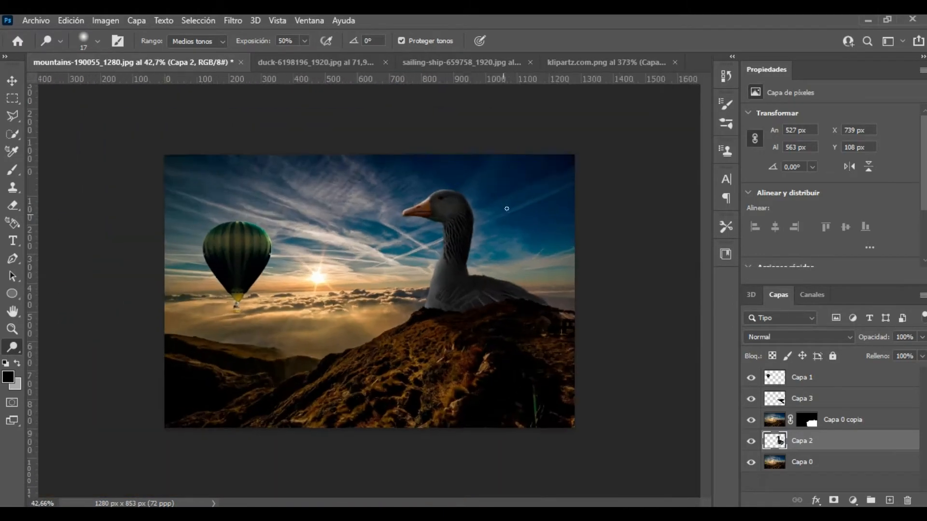
Step: Dodge a thin rim of light down the sun-facing edge of the goose's neck and chest with the 17 px brush
scroll(561, 124, "up", 2)
scroll(560, 124, "up", 3)
scroll(386, 302, "up", 2)
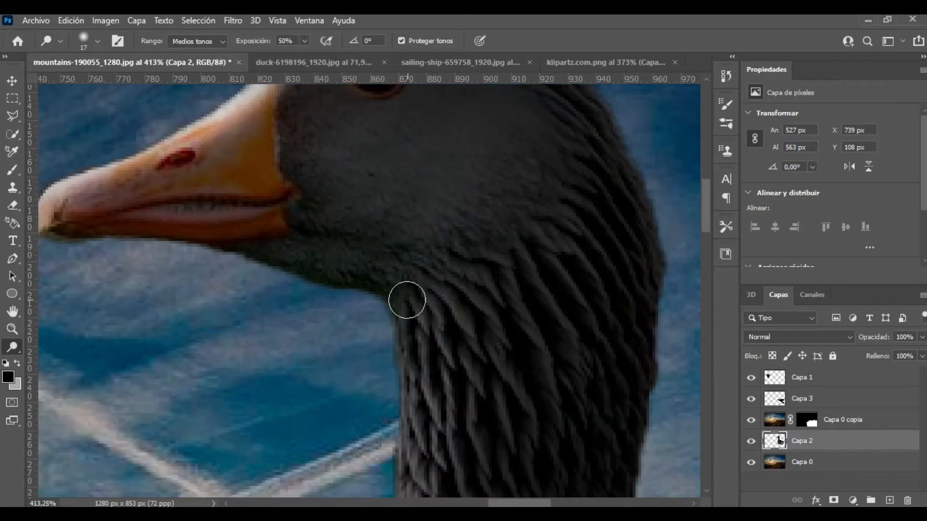
scroll(404, 242, "down", 4)
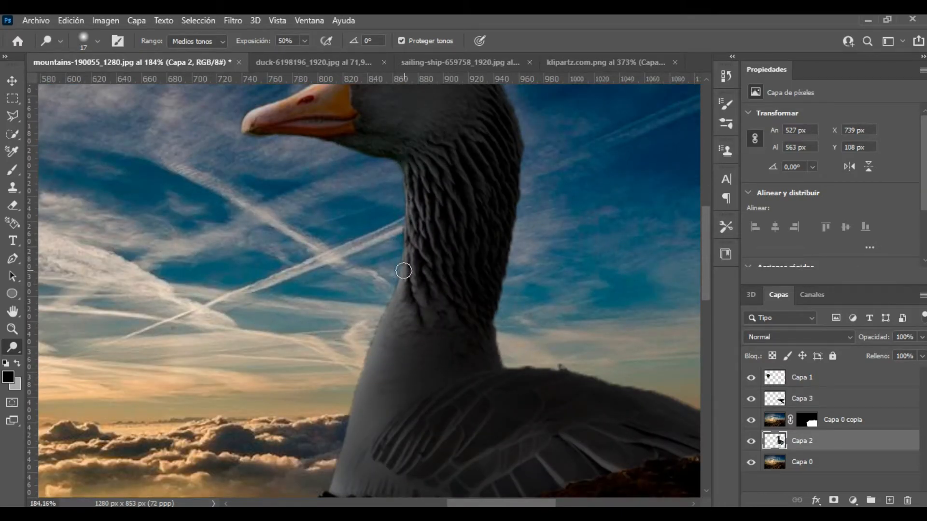
scroll(381, 309, "down", 3)
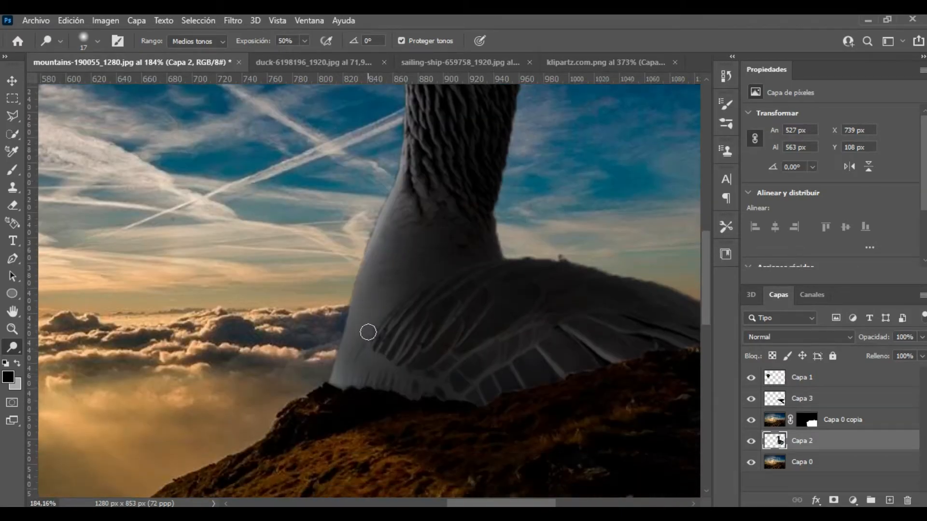
scroll(336, 381, "up", 2)
mouse_move(334, 348)
left_mouse_down()
mouse_move(358, 230)
mouse_move(394, 144)
mouse_move(337, 315)
left_mouse_up()
left_click_drag(322, 387, 405, 118)
scroll(402, 87, "down", 3)
scroll(402, 87, "up", 3)
Step: Enlarge the dodge brush to 51 px and widen the highlight along the front of the neck and chest
right_click(414, 199)
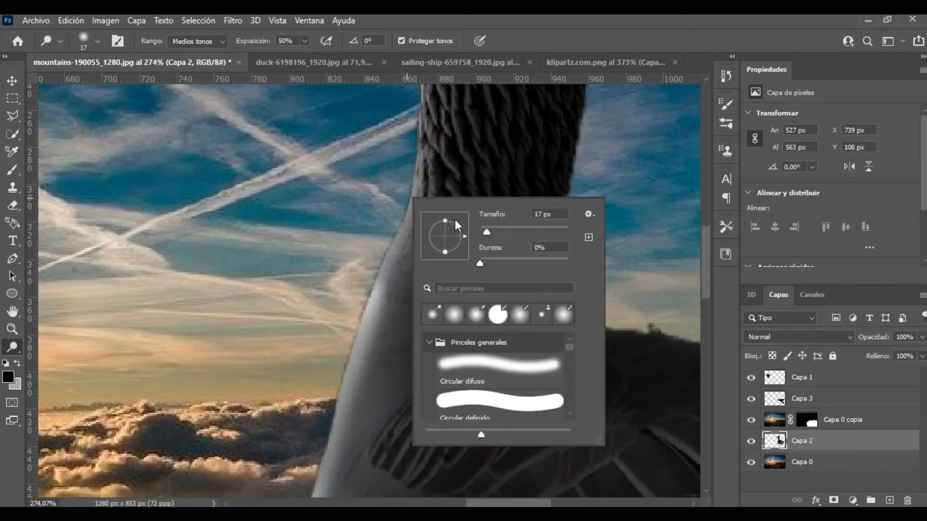
key("Return")
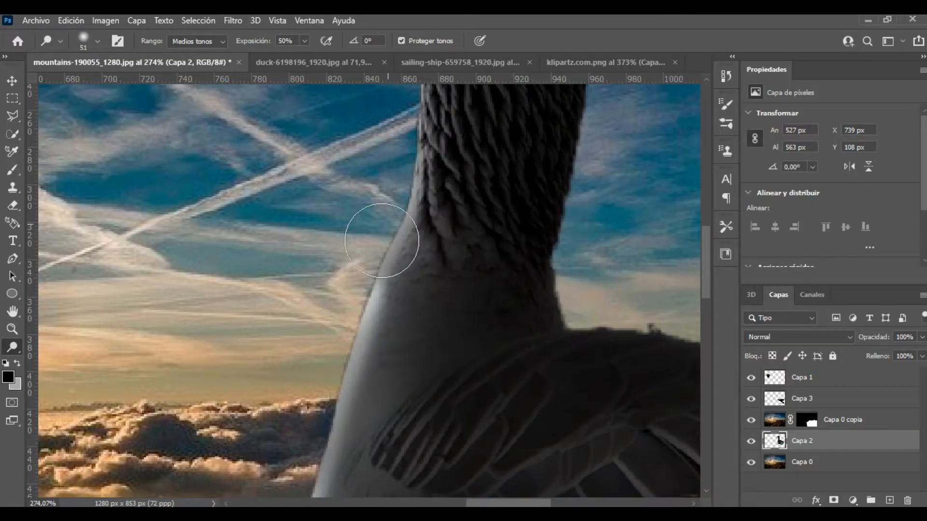
scroll(314, 386, "down", 3)
mouse_move(317, 358)
left_mouse_down()
mouse_move(335, 263)
mouse_move(363, 196)
left_mouse_up()
scroll(363, 196, "up", 3)
left_click_drag(424, 108, 321, 445)
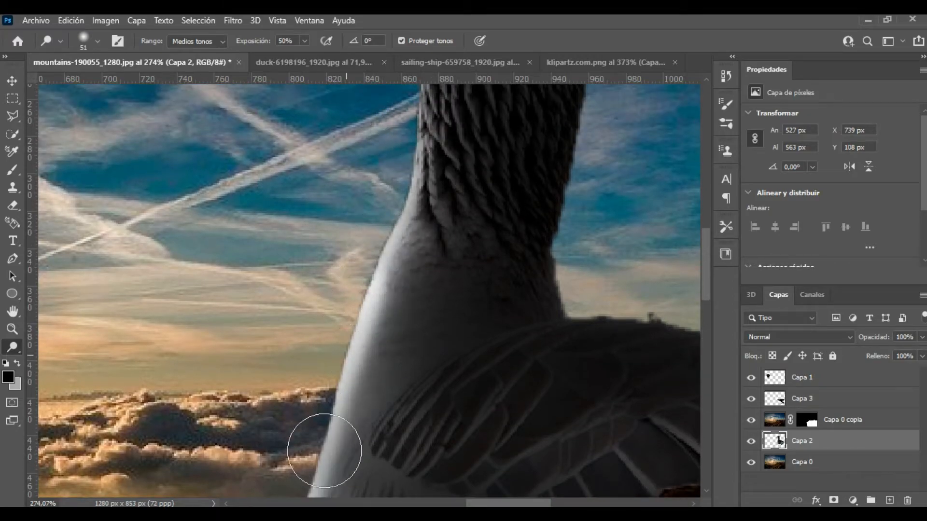
Step: Brighten the front of the goose's chest down to the ridge with further 51 px dodge strokes
scroll(320, 445, "down", 2)
mouse_move(383, 188)
left_mouse_down()
mouse_move(372, 287)
mouse_move(328, 366)
left_mouse_up()
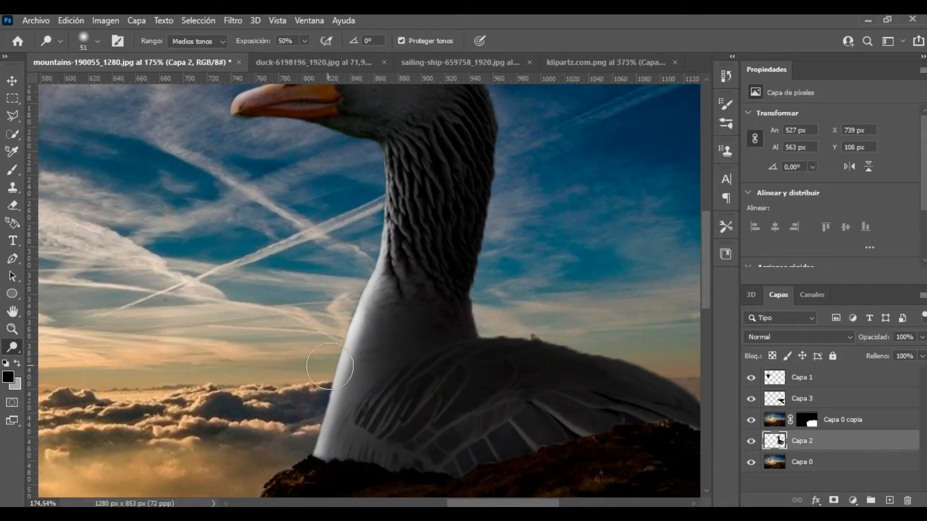
mouse_move(369, 251)
left_mouse_down()
mouse_move(316, 445)
mouse_move(345, 386)
left_mouse_up()
scroll(345, 265, "down", 5)
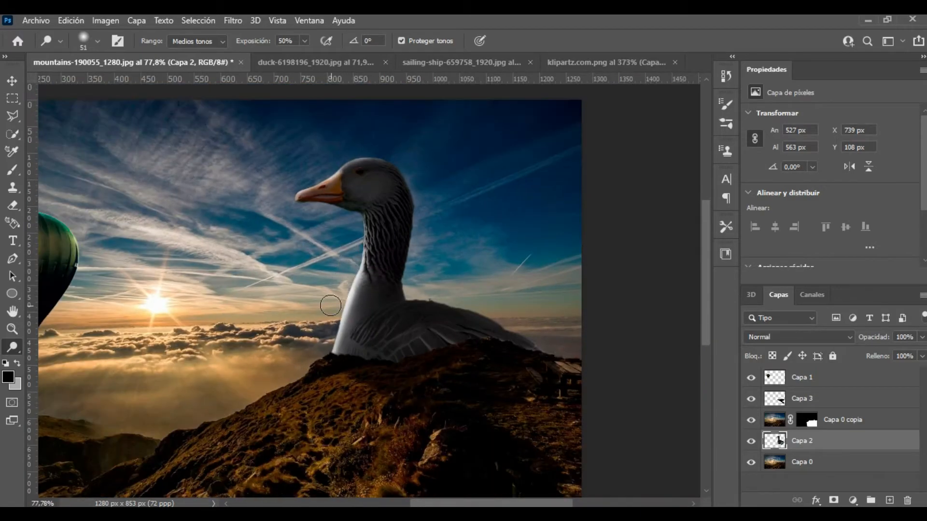
Step: Dodge the upper contour of the goose's back and wing, and check the lighting across the composition
scroll(494, 266, "up", 5)
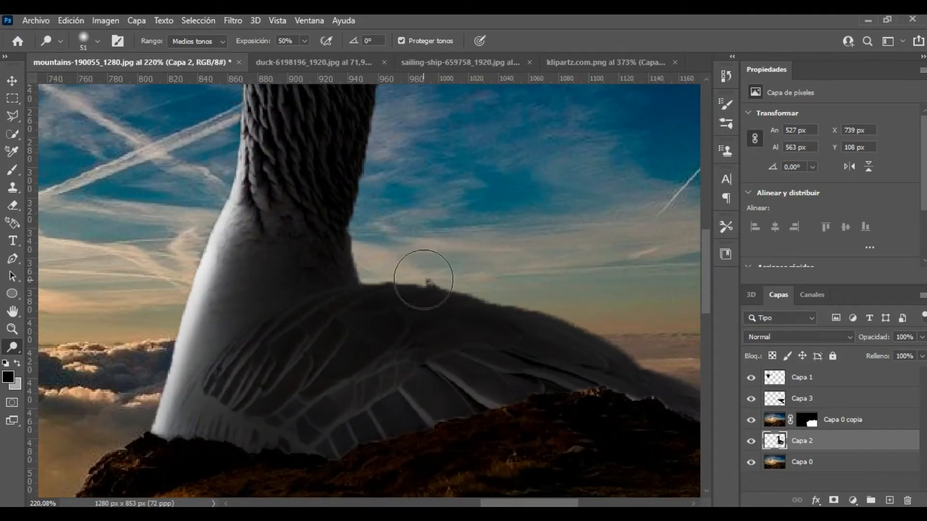
mouse_move(553, 294)
left_mouse_down()
mouse_move(442, 277)
mouse_move(616, 327)
mouse_move(490, 273)
mouse_move(595, 319)
left_mouse_up()
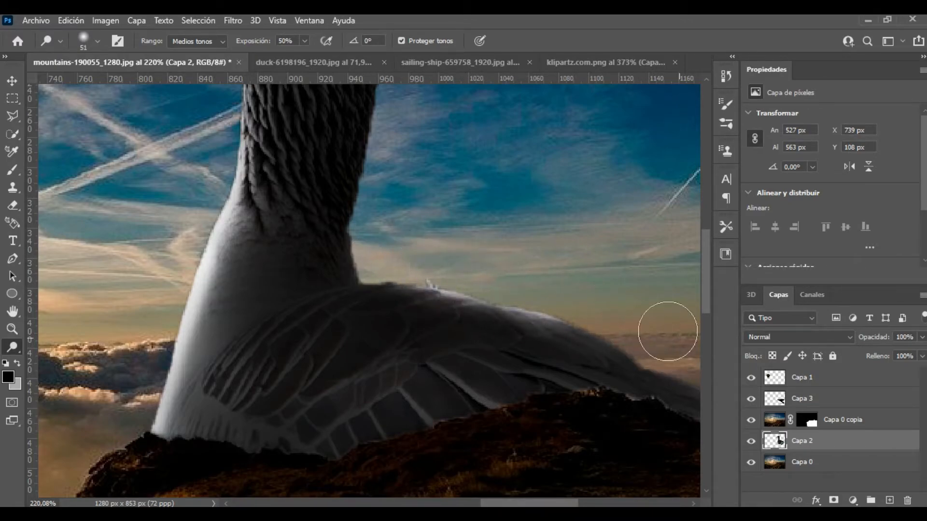
scroll(488, 209, "down", 4)
scroll(488, 208, "down", 2)
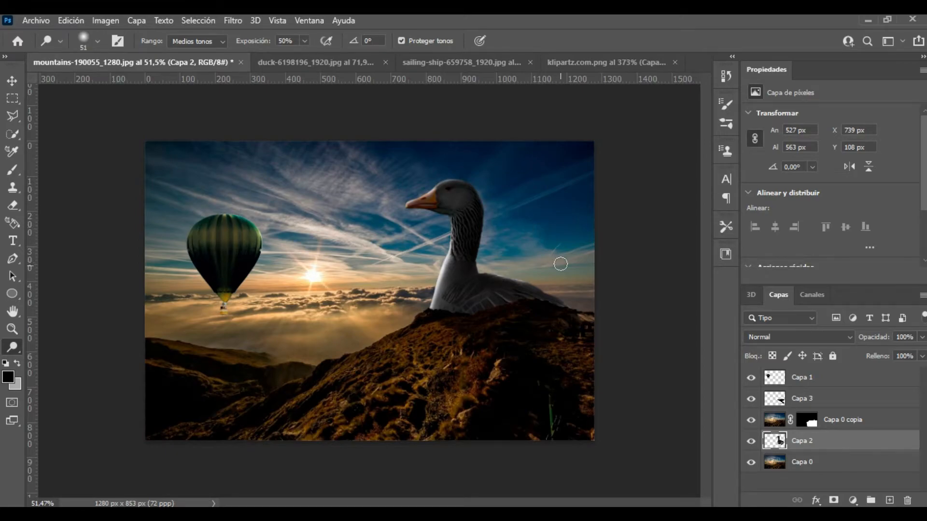
scroll(560, 261, "up", 5)
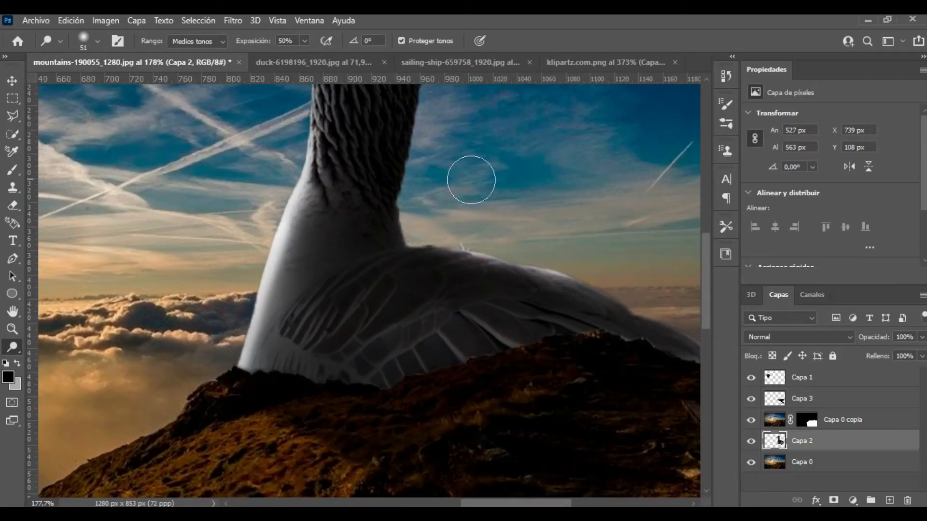
scroll(480, 187, "down", 5)
scroll(478, 195, "up", 5)
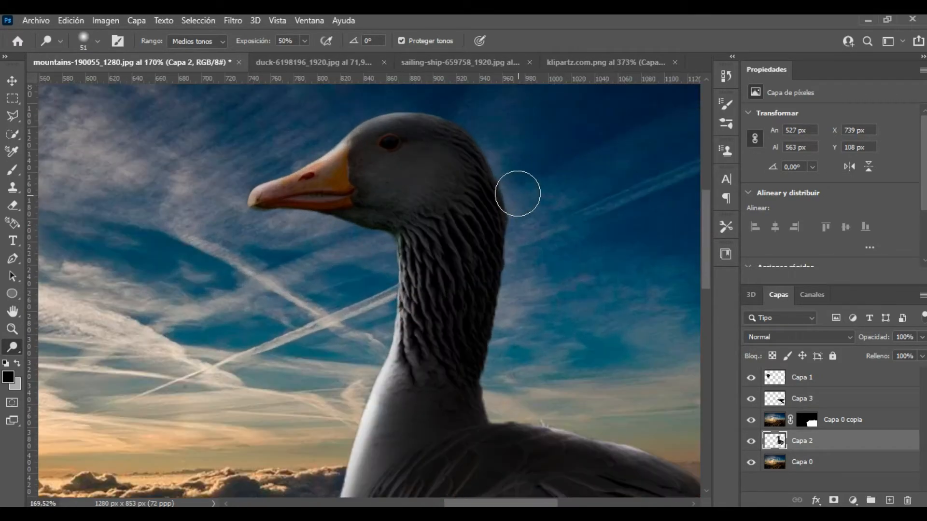
Step: Dodge the upper contour of the goose's head and forehead towards the beak, and check it in the full composition
scroll(482, 188, "up", 2)
scroll(269, 182, "up", 3)
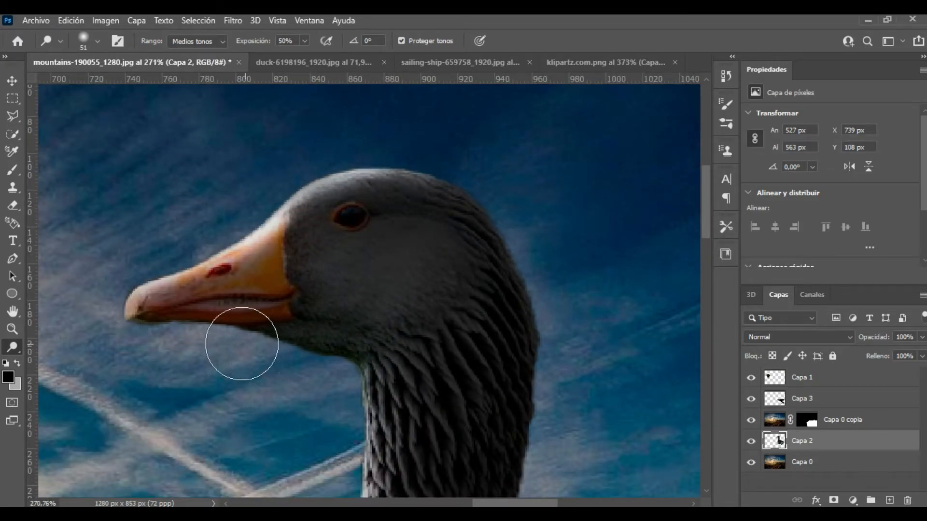
scroll(347, 382, "down", 5)
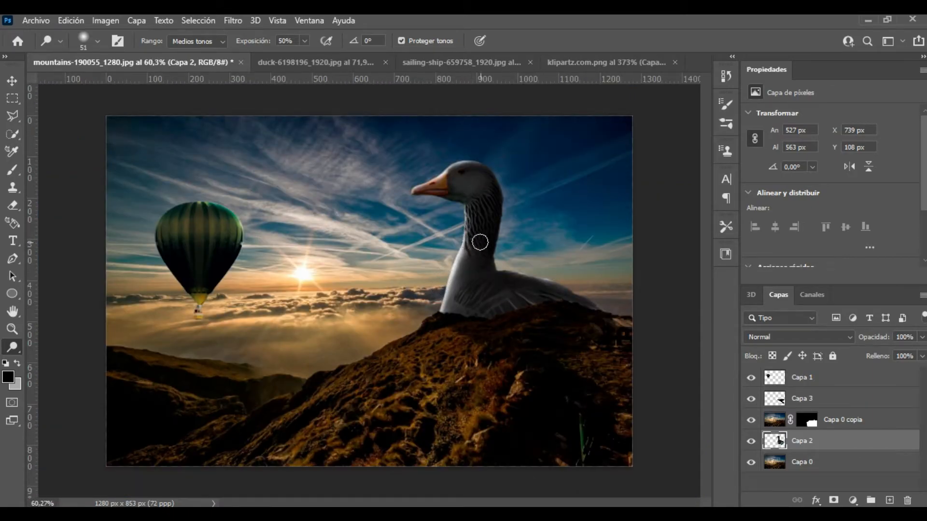
Step: Close the duck-6198196_1920.jpg source photo and bring up the sailing-ship-659758_1920.jpg image
left_click(363, 60)
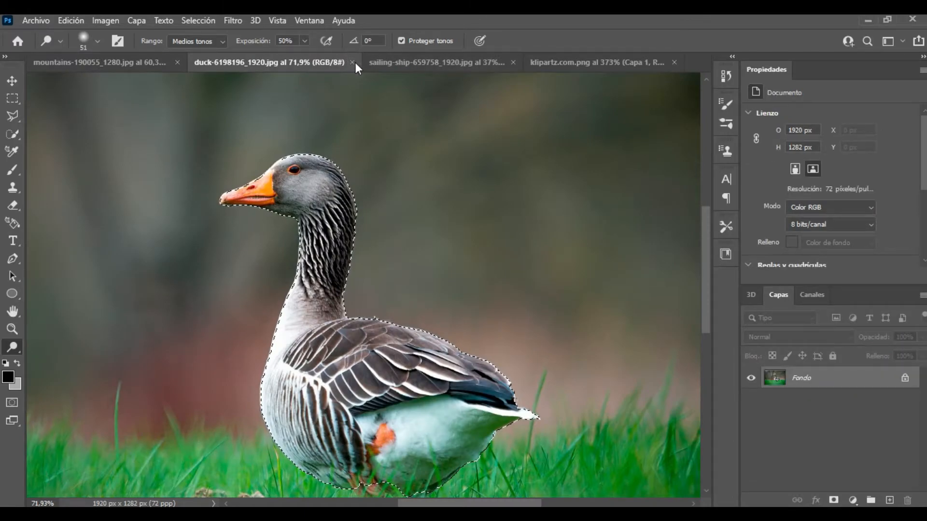
left_click(352, 63)
left_click(340, 62)
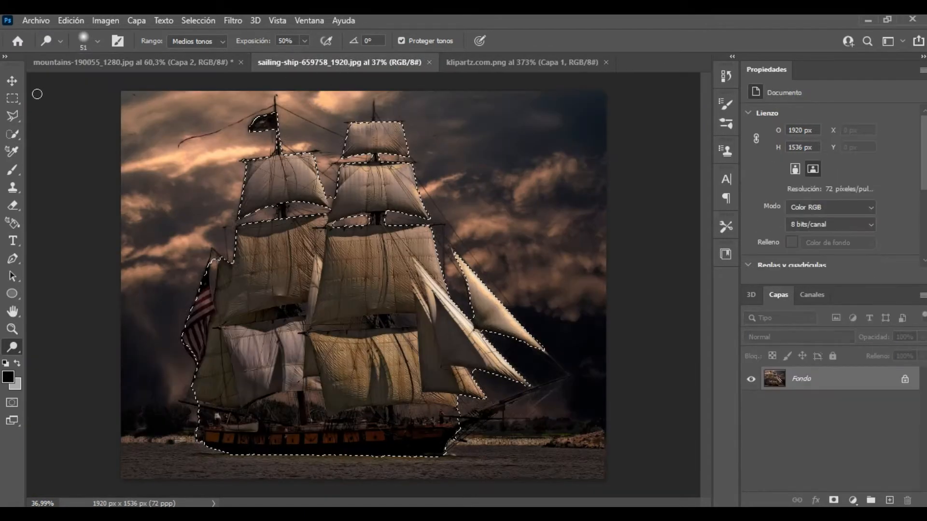
Step: Move the selected ship cut-out into the mountain montage and scale it down to about 31%
left_click(12, 81)
left_click_drag(256, 243, 313, 261)
key("ctrl+t")
key("ctrl+0")
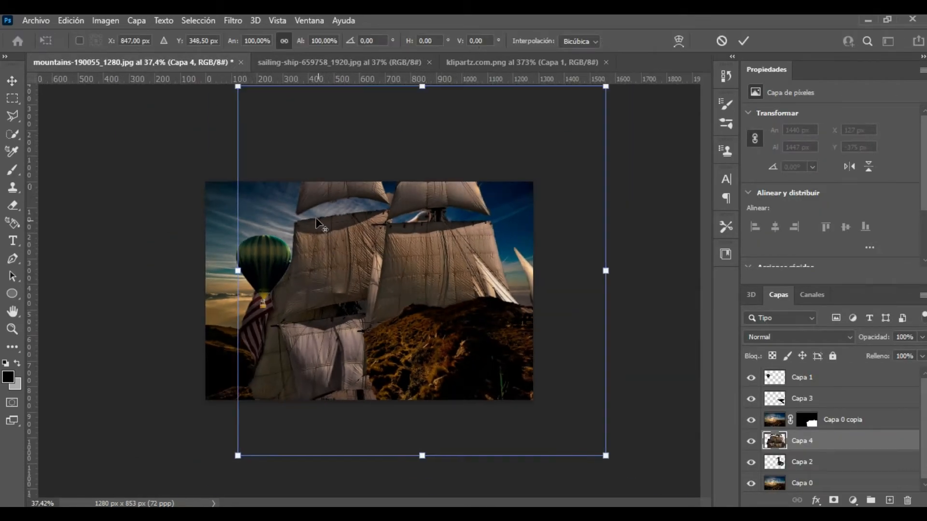
left_click_drag(238, 86, 305, 214)
key("ctrl+0")
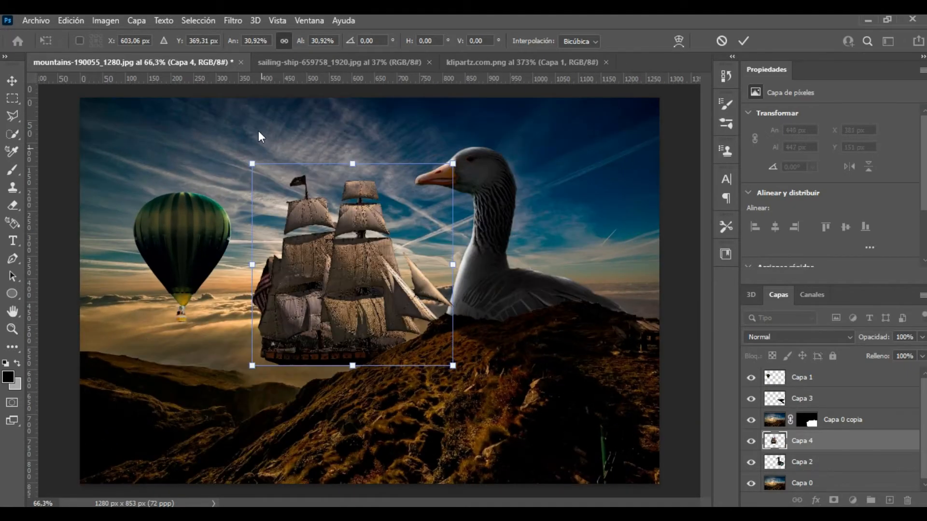
Step: Scale the ship down to about 13.4% and place it over the clouds between the sun and the goose
left_click_drag(252, 164, 335, 250)
left_click_drag(382, 321, 335, 277)
left_click_drag(292, 204, 297, 214)
left_click_drag(328, 255, 320, 234)
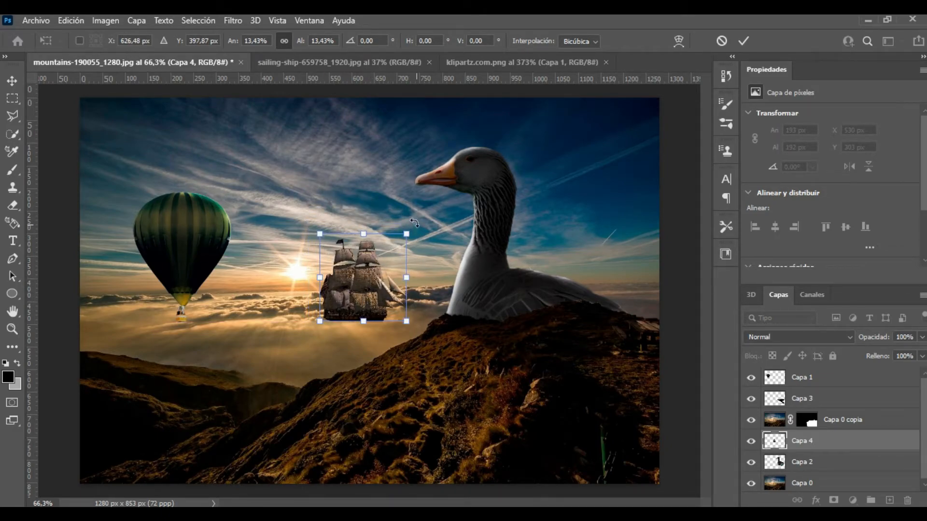
Step: Tilt the ship slightly, shrink it to about 131 by 136 px and position it on the clouds beside the sun
left_click_drag(416, 224, 411, 225)
left_click_drag(319, 238, 331, 247)
left_click_drag(371, 303, 400, 295)
scroll(347, 279, "up", 4)
left_click_drag(311, 191, 348, 223)
left_click_drag(414, 299, 368, 294)
key("Return")
key("ctrl+0")
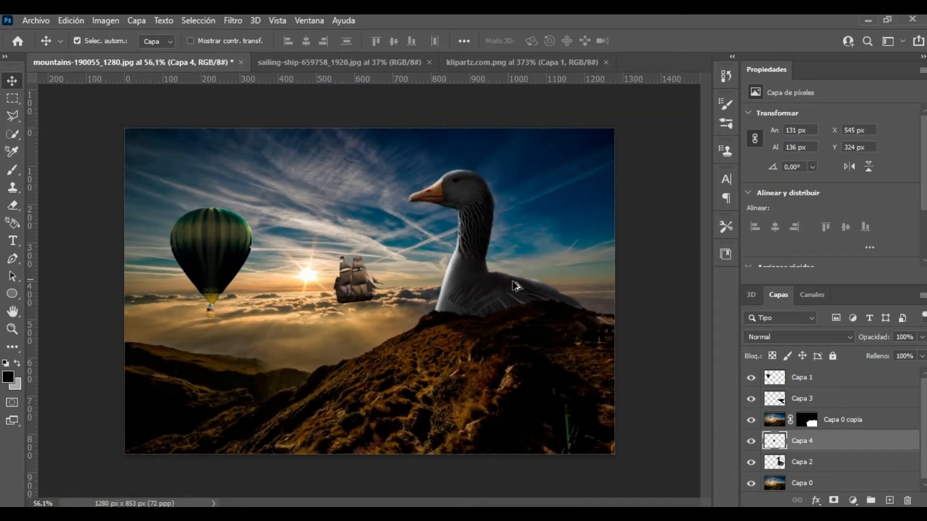
Step: Nudge the ship to about X 557, Y 327 px and lower its layer opacity to 46%
scroll(352, 286, "up", 10)
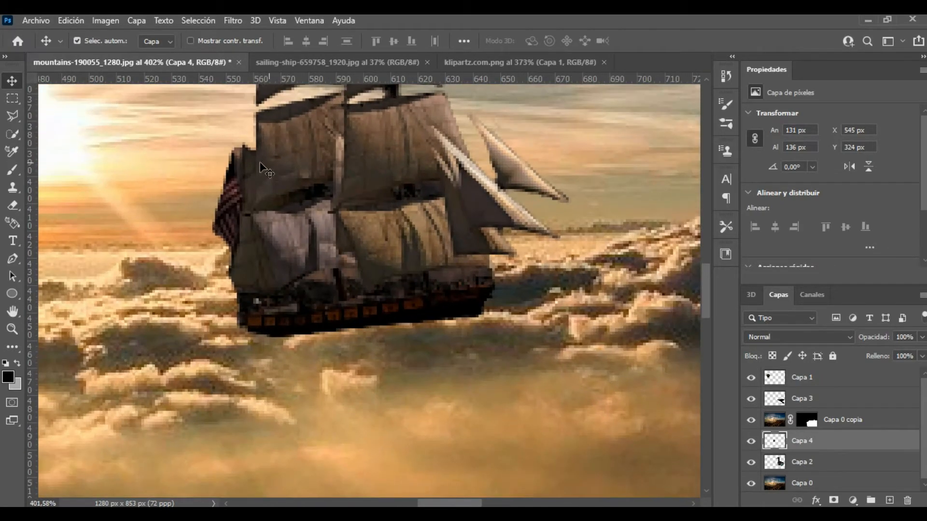
left_click_drag(333, 257, 367, 265)
left_click(922, 337)
left_click_drag(875, 352, 885, 348)
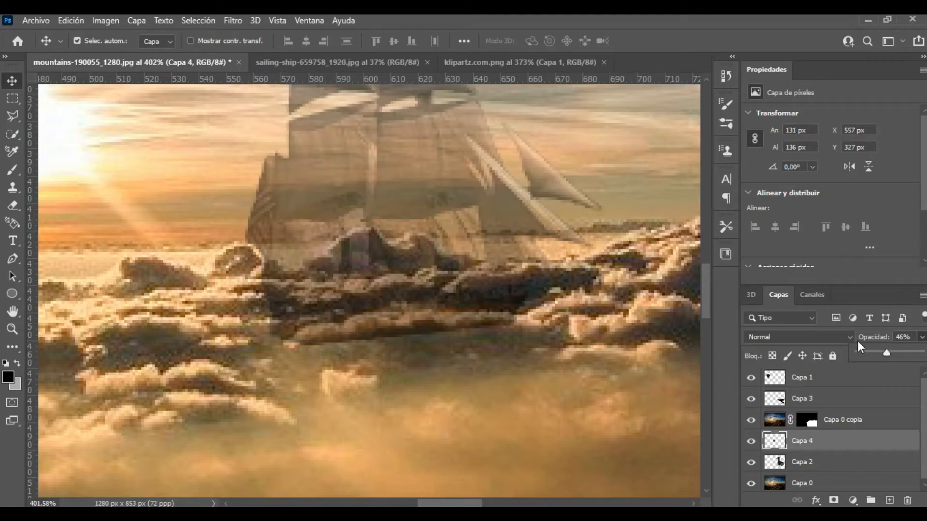
Step: Harden the 26 px eraser brush and erase the lower edge of the hull so it sinks behind the clouds
scroll(335, 377, "up", 5)
left_click(14, 207)
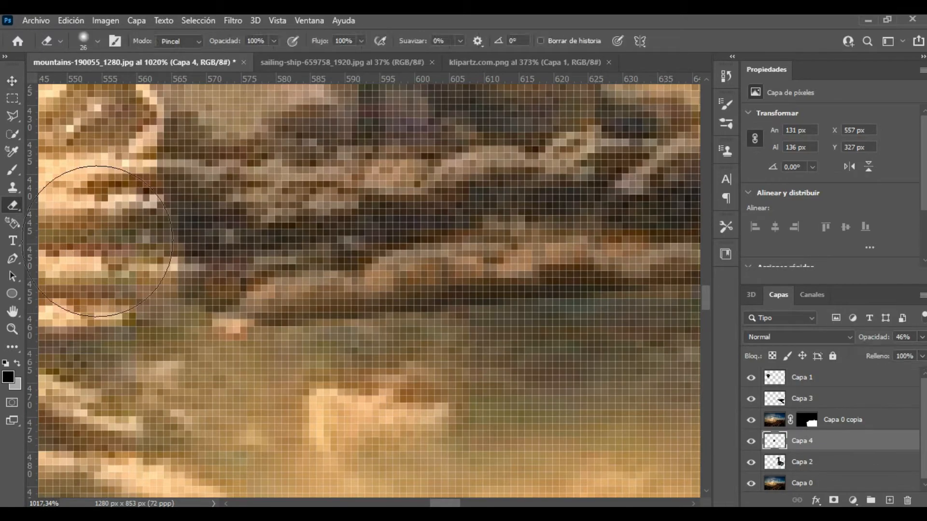
key("ctrl+shift+s")
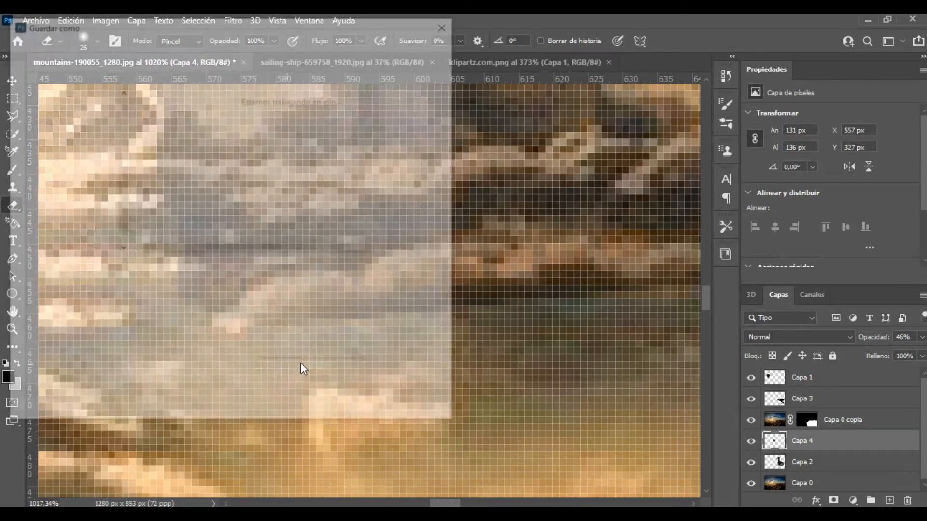
key("Escape")
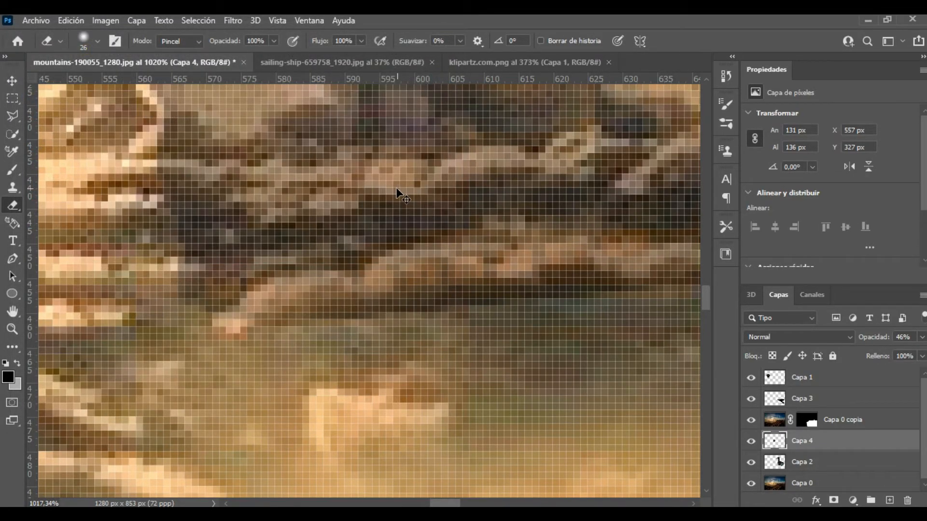
right_click(394, 290)
left_click_drag(465, 329, 465, 331)
left_click(300, 377)
mouse_move(300, 380)
left_mouse_down()
mouse_move(435, 354)
mouse_move(442, 334)
mouse_move(486, 329)
mouse_move(340, 288)
left_mouse_up()
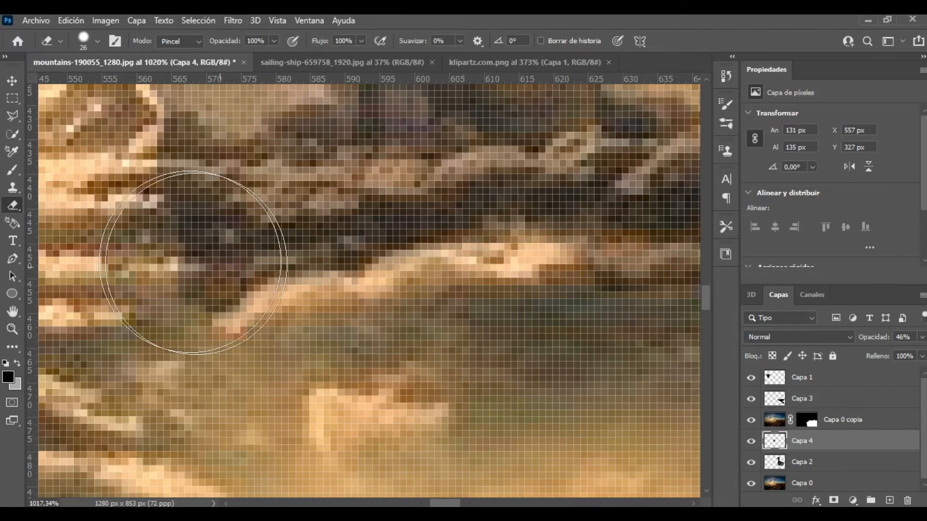
Step: Erase the rest of the hull's underside towards the bow, following the cloud edge
scroll(340, 288, "down", 5)
scroll(368, 257, "up", 4)
left_click_drag(268, 332, 461, 323)
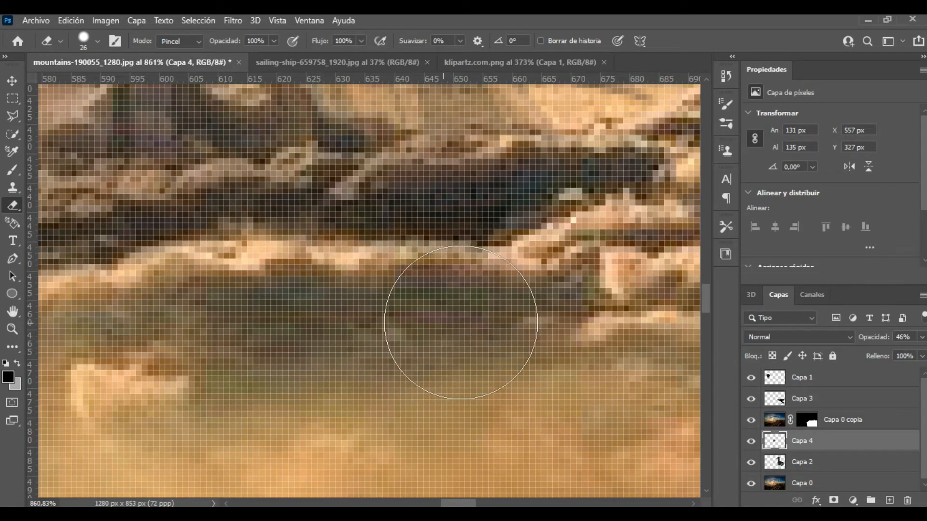
Step: Restore the ship layer's opacity to 100% and check how the hull sits in the clouds
scroll(369, 268, "down", 5)
scroll(420, 265, "down", 3)
left_click_drag(923, 339, 925, 354)
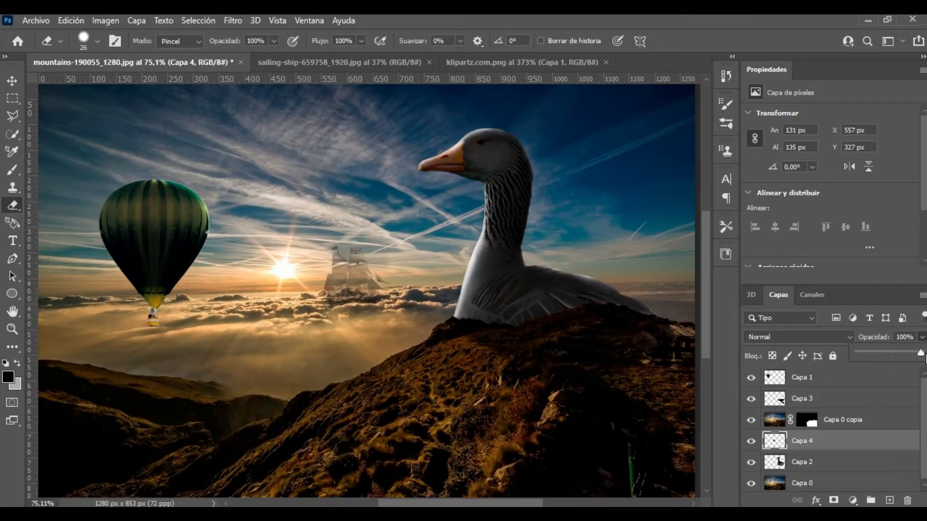
scroll(356, 272, "up", 3)
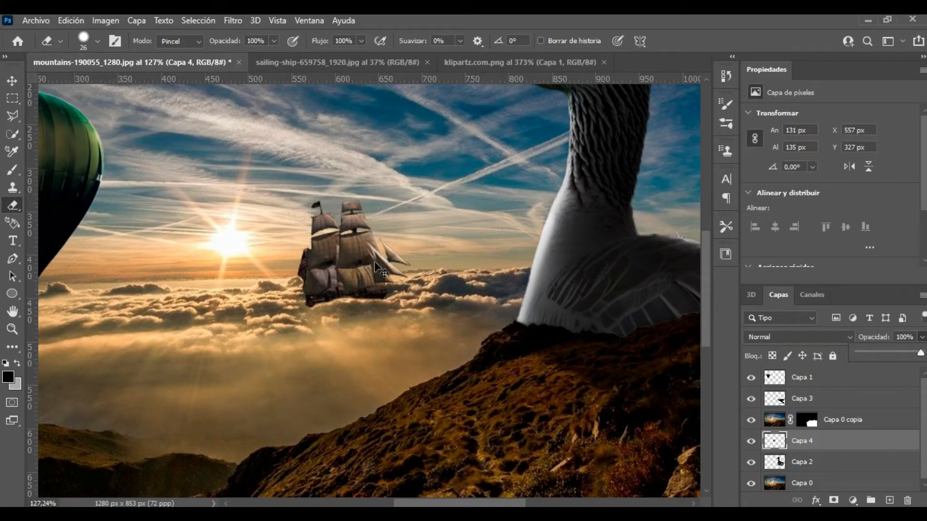
Step: Darken the ship with Hue/Saturation by setting the lightness to -15
key("ctrl+u")
left_click(616, 287)
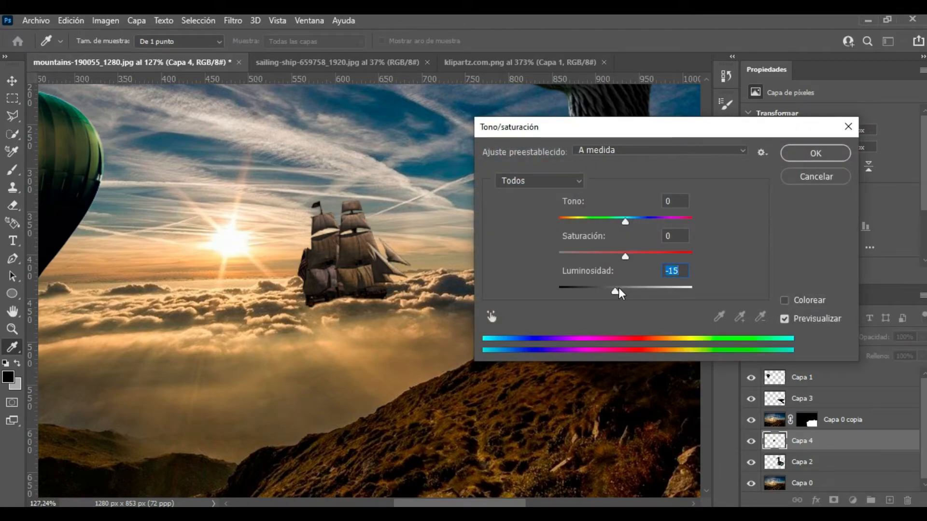
left_click(798, 159)
Step: Brighten the striped flag at the ship's stern with the Dodge tool using a 12 px brush
key("e")
scroll(316, 261, "up", 5)
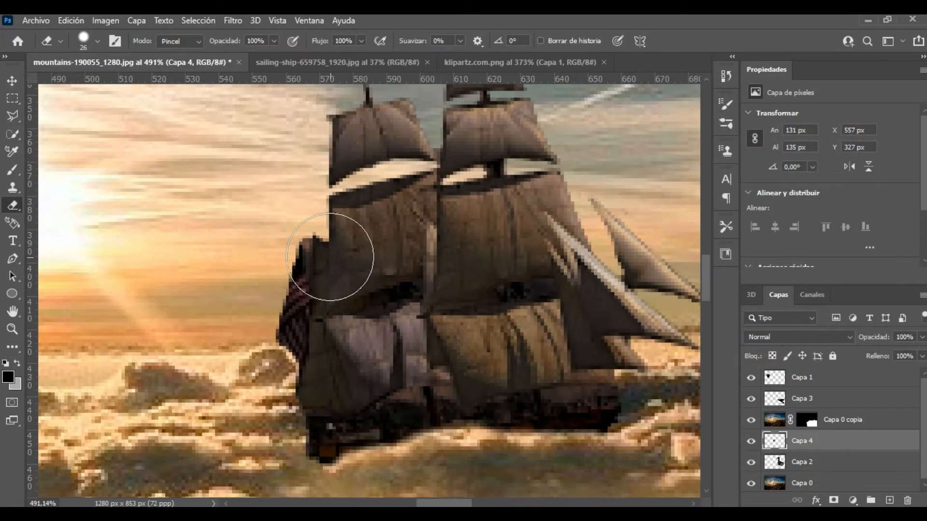
left_click(13, 347)
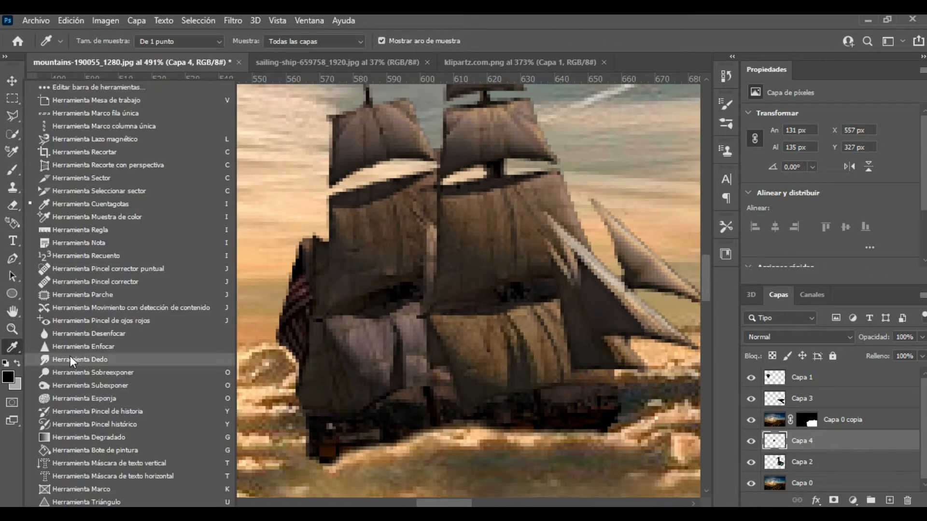
left_click(85, 371)
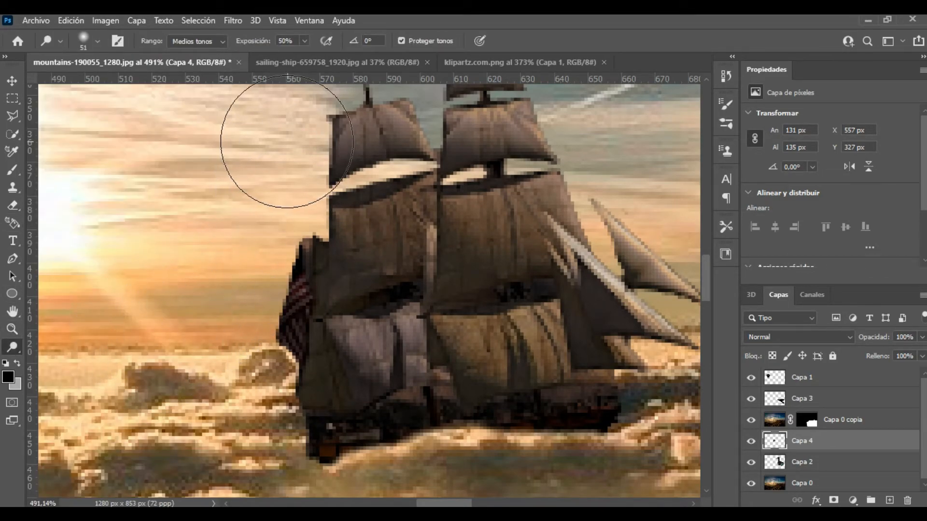
right_click(249, 258)
left_click_drag(363, 297, 320, 292)
key("Return")
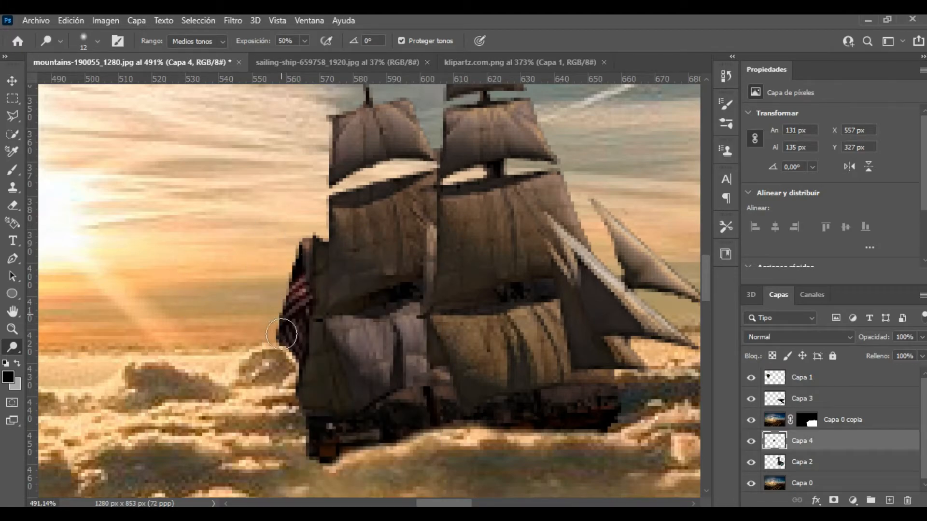
scroll(292, 297, "down", 4)
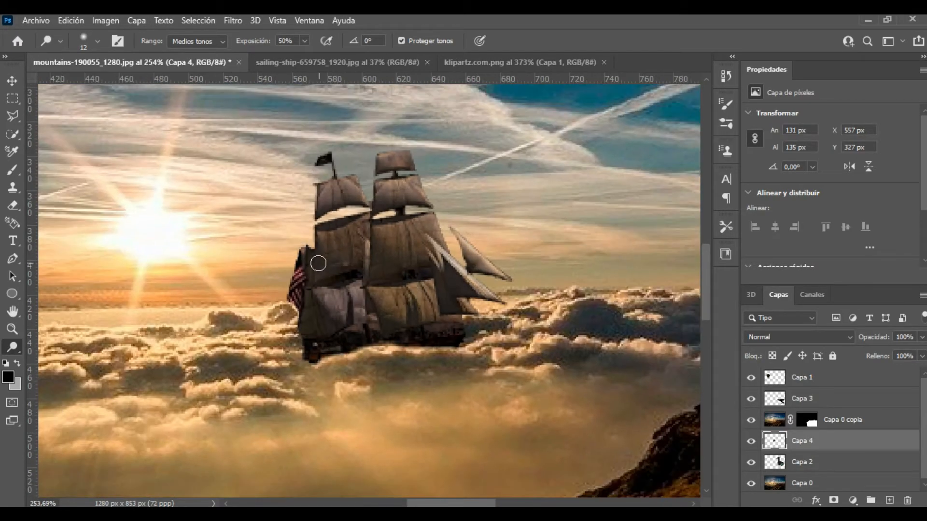
scroll(318, 261, "up", 2)
scroll(252, 188, "up", 1)
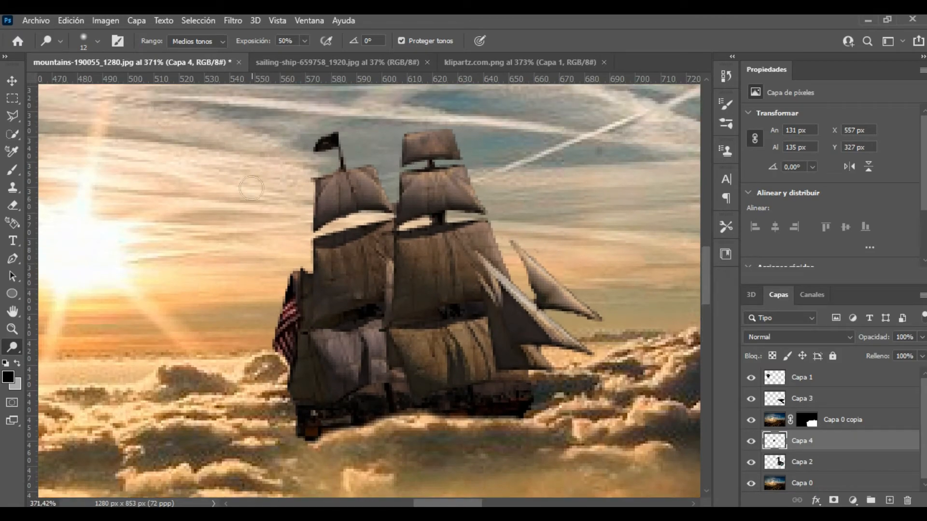
Step: Darken the ship's front-mast sails and triangular bow sails with the Burn tool using a 26 px brush
right_click(15, 343)
left_click(76, 384)
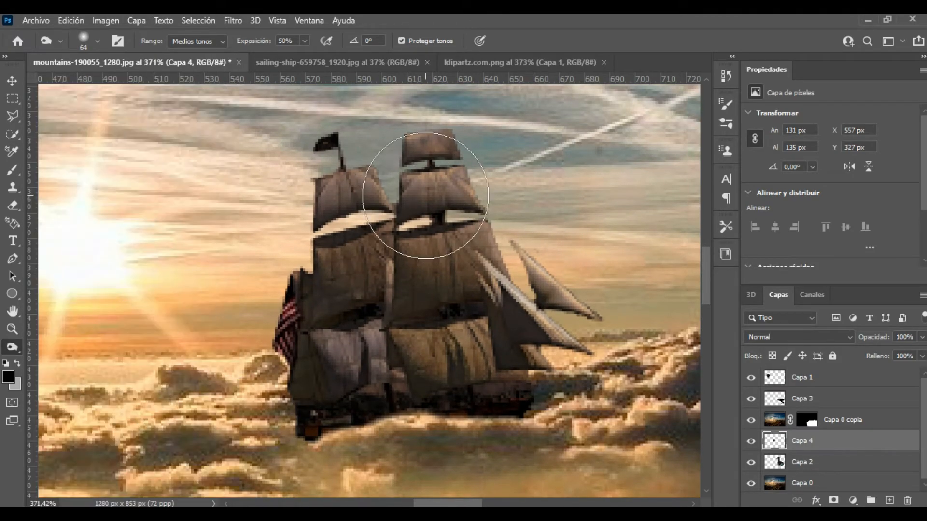
right_click(432, 193)
left_click_drag(536, 232, 510, 224)
key("Return")
mouse_move(437, 188)
left_mouse_down()
mouse_move(415, 192)
mouse_move(462, 188)
mouse_move(464, 243)
mouse_move(421, 255)
mouse_move(411, 285)
mouse_move(475, 233)
mouse_move(467, 257)
mouse_move(430, 278)
mouse_move(417, 359)
mouse_move(463, 362)
mouse_move(451, 368)
mouse_move(504, 358)
mouse_move(524, 322)
mouse_move(544, 319)
mouse_move(504, 278)
mouse_move(555, 320)
mouse_move(504, 276)
mouse_move(544, 282)
mouse_move(575, 306)
left_mouse_up()
Step: Burn the ship's topmost sail and the rear-mast sails down to the stern, and check the whole composition
mouse_move(416, 154)
left_mouse_down()
mouse_move(478, 192)
mouse_move(418, 146)
left_mouse_up()
mouse_move(331, 203)
left_mouse_down()
mouse_move(375, 185)
mouse_move(344, 234)
mouse_move(334, 233)
mouse_move(354, 247)
mouse_move(381, 236)
mouse_move(348, 359)
mouse_move(335, 330)
mouse_move(389, 350)
mouse_move(401, 368)
mouse_move(328, 407)
mouse_move(419, 418)
mouse_move(526, 405)
mouse_move(375, 422)
mouse_move(317, 372)
left_mouse_up()
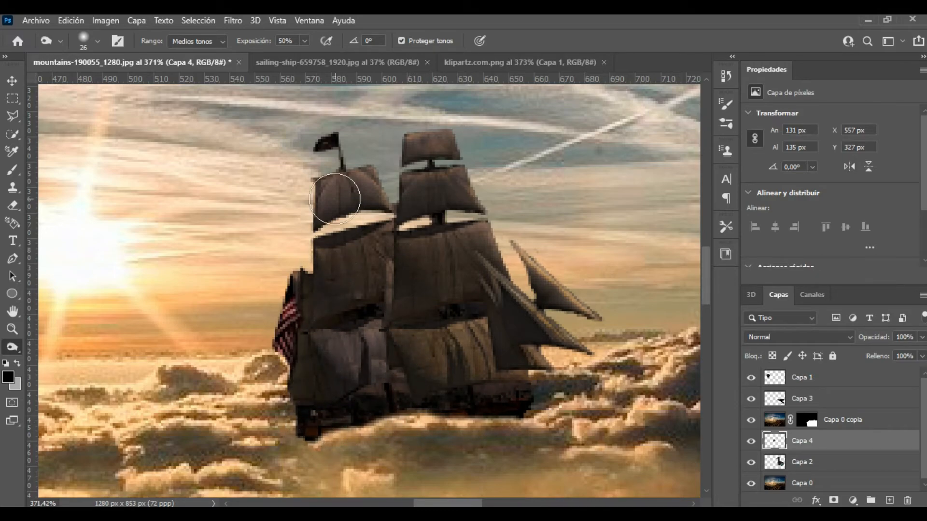
scroll(404, 186, "down", 6)
scroll(403, 178, "down", 1)
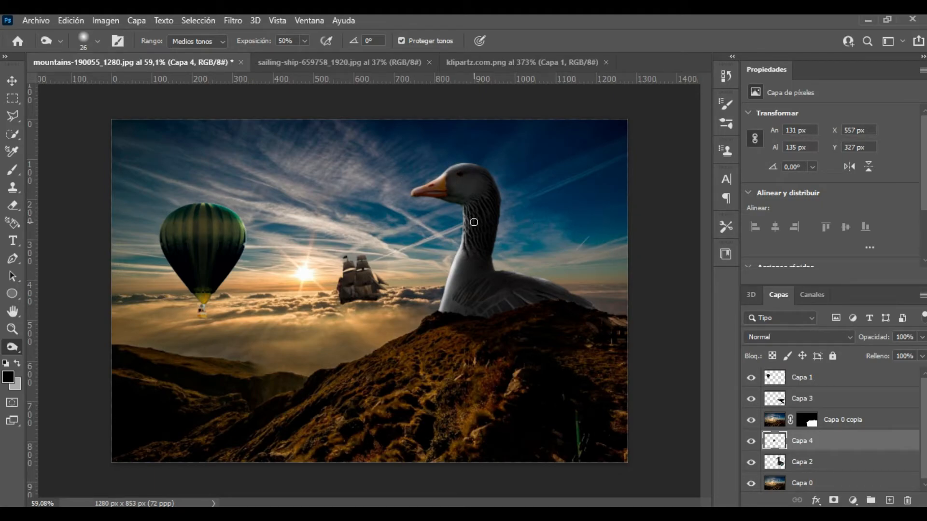
Step: Duplicate the balloon layer and move the copy over the clouds in front of the ship
left_click(827, 383)
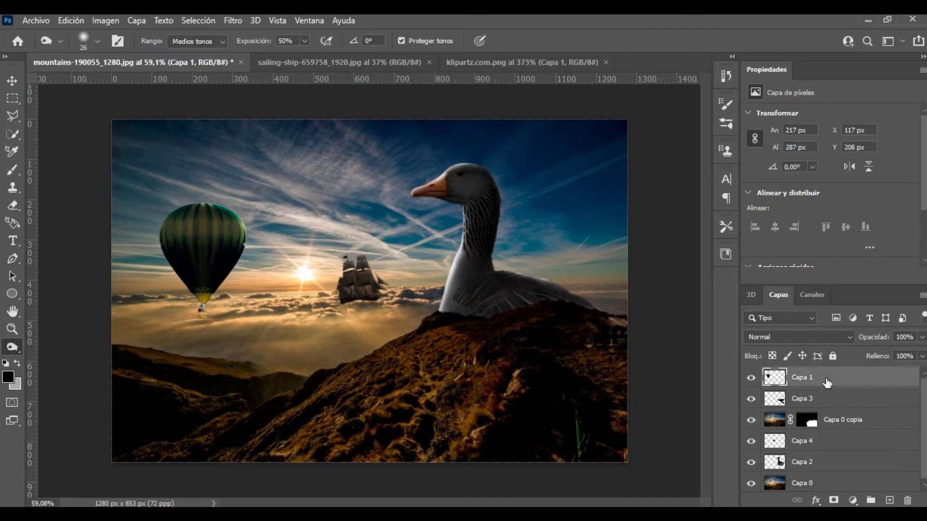
key("ctrl+v")
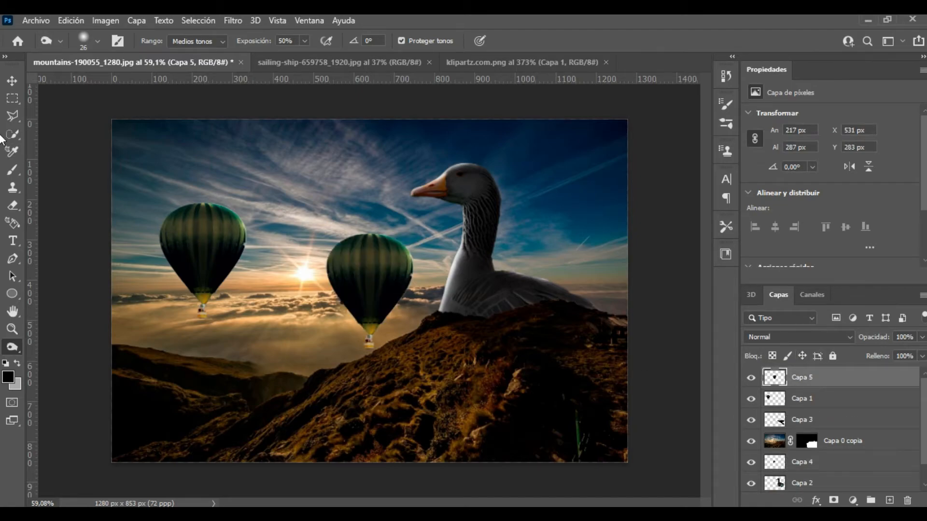
left_click(12, 81)
left_click_drag(377, 290, 317, 317)
Step: Scale the balloon copy to about 75%, rotate it to about -153° and move it onto the lower-left hillside
key("ctrl+t")
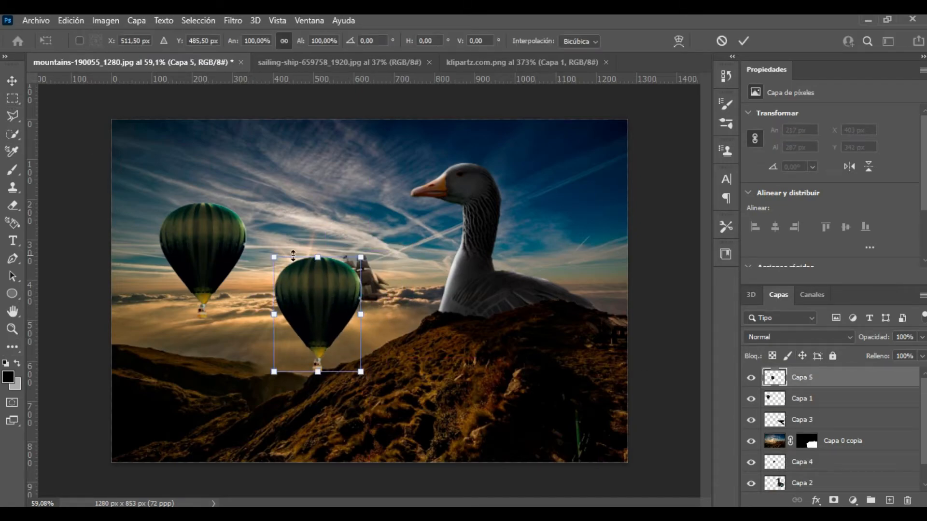
left_click_drag(267, 247, 333, 397)
left_click_drag(253, 346, 284, 330)
left_click_drag(339, 294, 166, 392)
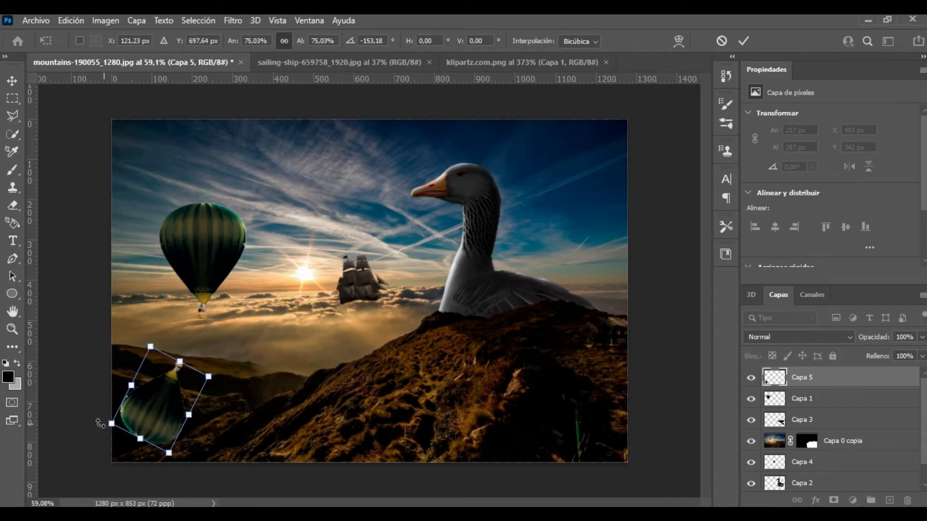
Step: Adjust the balloon copy to about -141° rotation and 81% scale, partly beyond the image's lower-left edge
left_click_drag(99, 424, 97, 418)
left_click_drag(171, 407, 148, 396)
left_click_drag(143, 451, 143, 459)
left_click_drag(202, 368, 160, 393)
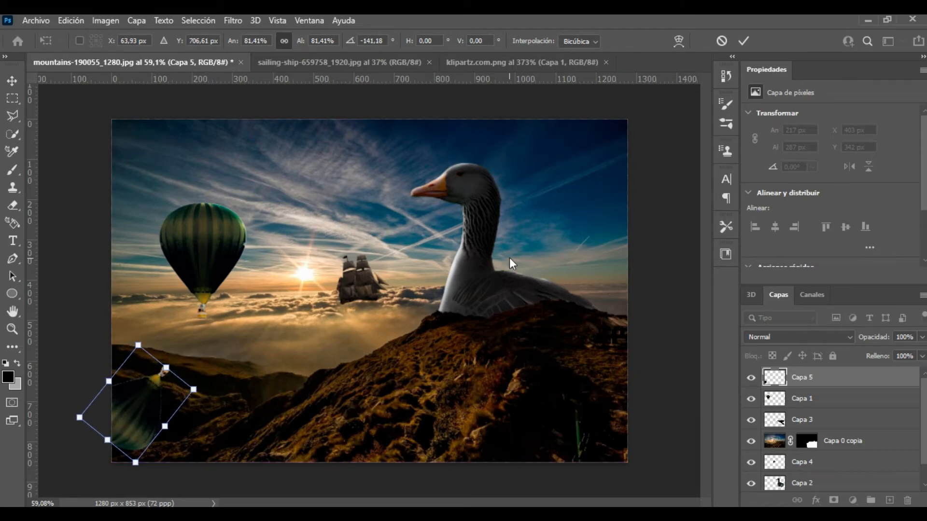
key("Return")
Step: Turn the balloon copy into a black shadow by lowering its Hue/Saturation lightness to the minimum
key("ctrl+u")
left_click_drag(626, 288, 555, 290)
left_click(811, 154)
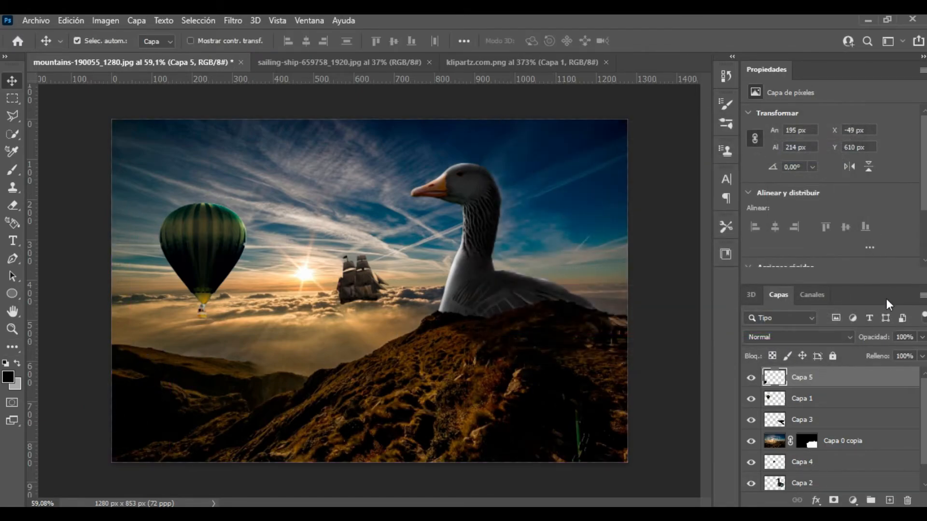
Step: Set the balloon shadow layer to Multiply at 70% opacity and shift it to about X 0, Y 593 px
left_click(796, 337)
left_click(775, 217)
left_click(922, 337)
left_click(901, 352)
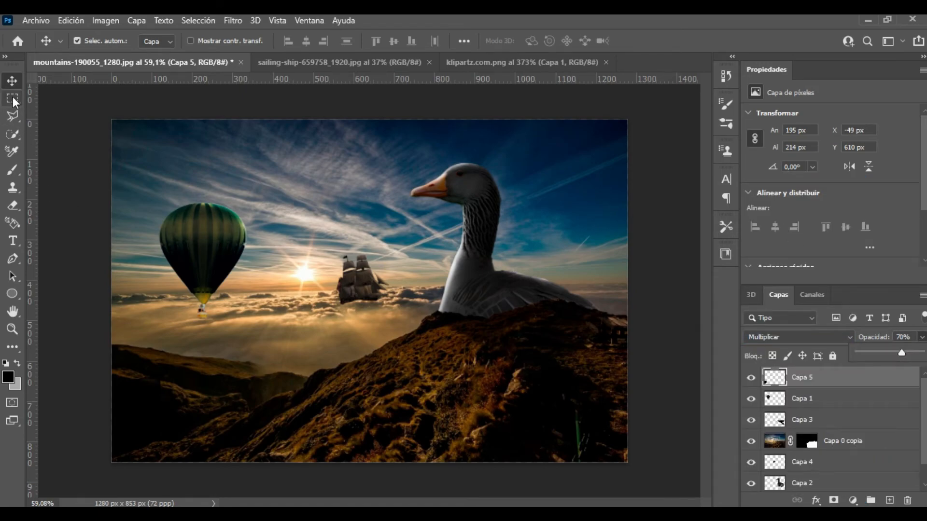
left_click_drag(139, 399, 157, 392)
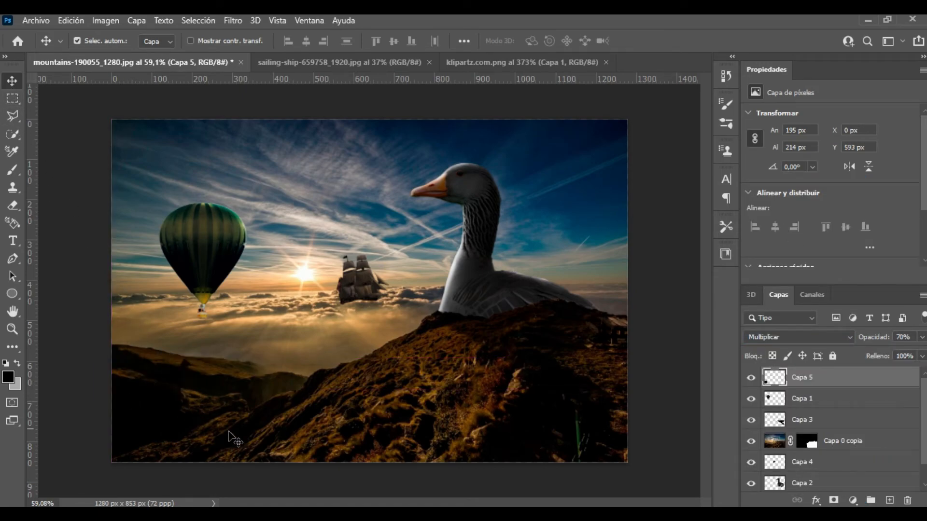
Step: Distort the balloon shadow by pulling its upper-right corner inward and down over the dark hillside, to about 168 × 154 px
key("ctrl")
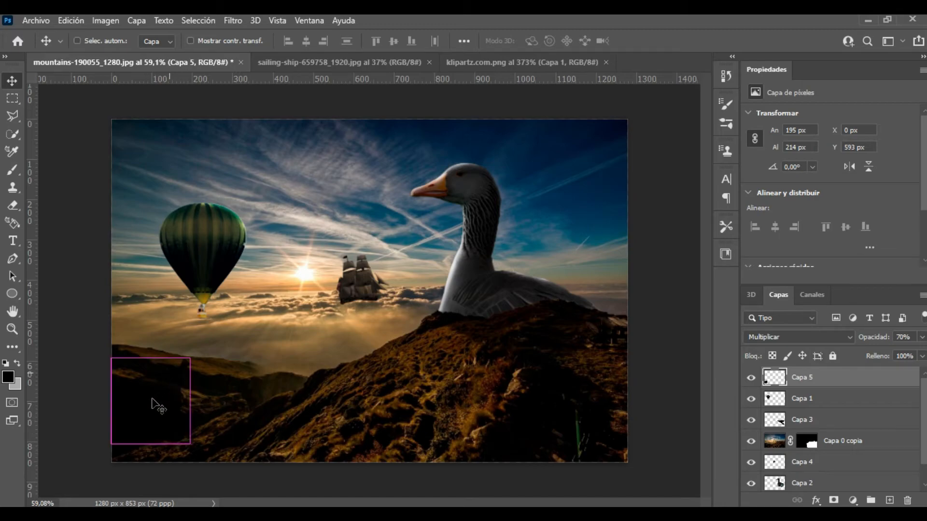
scroll(137, 395, "up", 5)
scroll(171, 367, "up", 2)
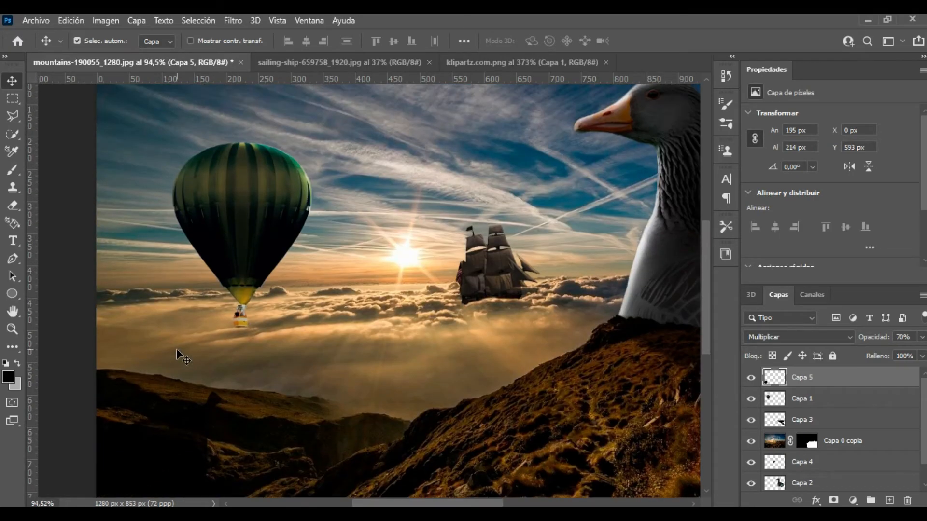
scroll(194, 338, "up", 5)
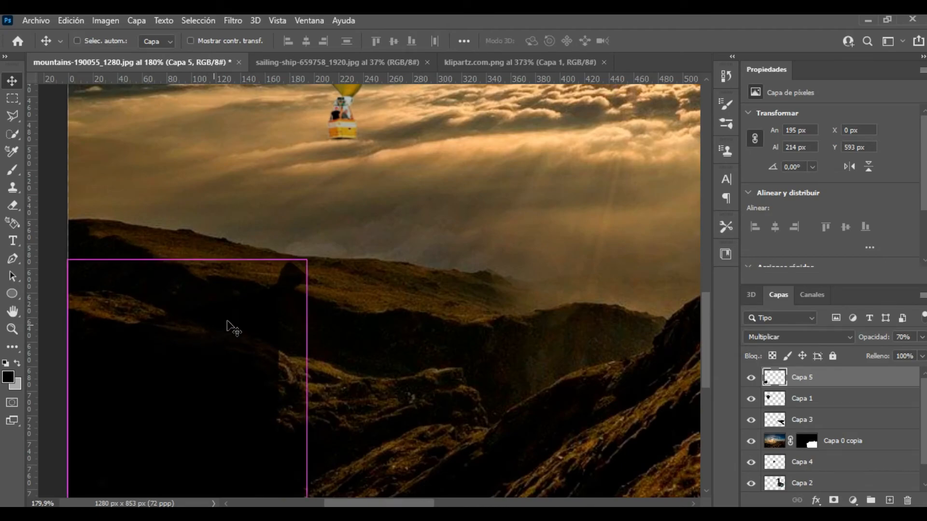
key("ctrl+t")
left_click_drag(306, 261, 269, 327)
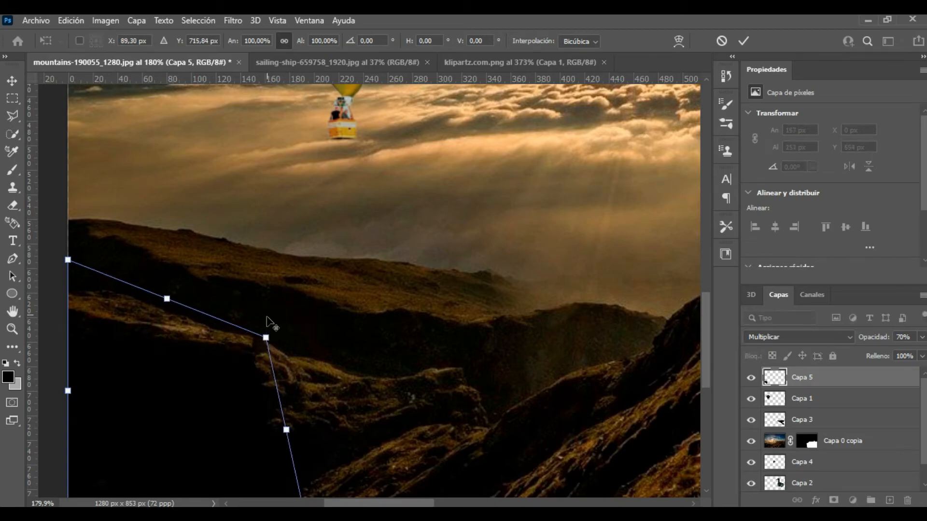
scroll(367, 296, "down", 5)
left_click(742, 42)
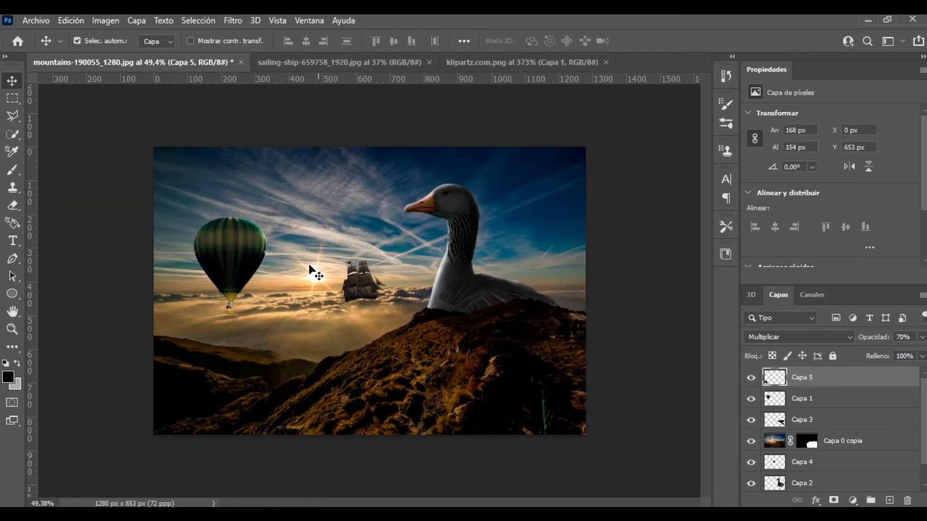
Step: Move the balloon shadow up and inward on the hillside to about X 33, Y 619 px, and check the whole composition
scroll(279, 383, "up", 5)
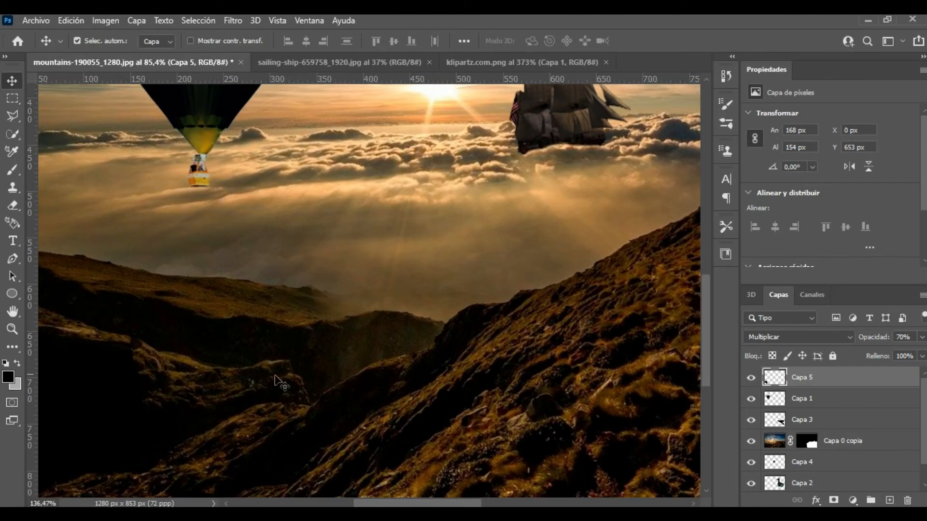
left_click_drag(99, 379, 137, 344)
scroll(2, 334, "down", 3)
left_click(12, 329)
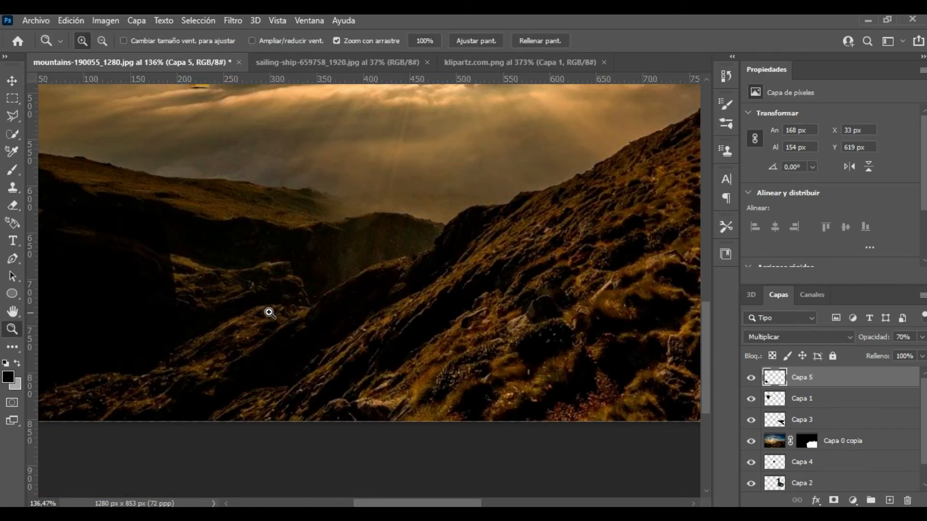
scroll(239, 319, "down", 5)
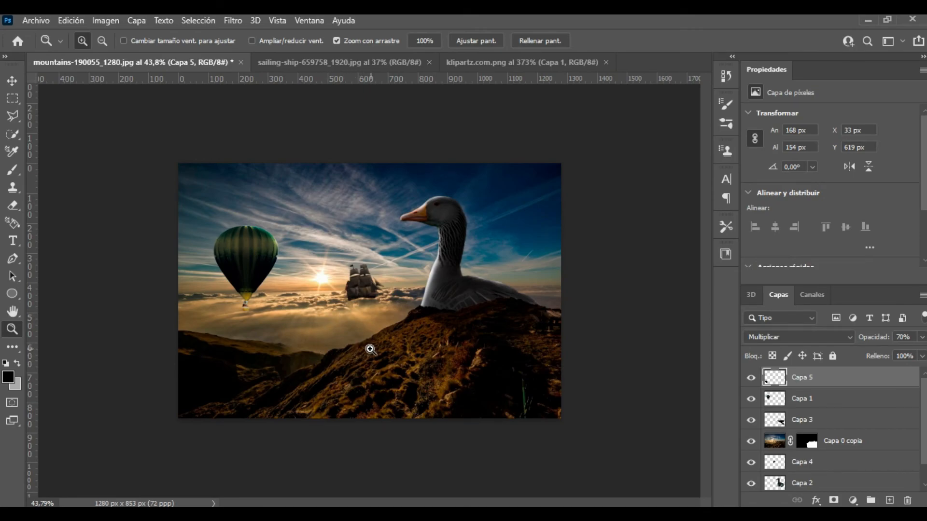
scroll(368, 353, "down", 1)
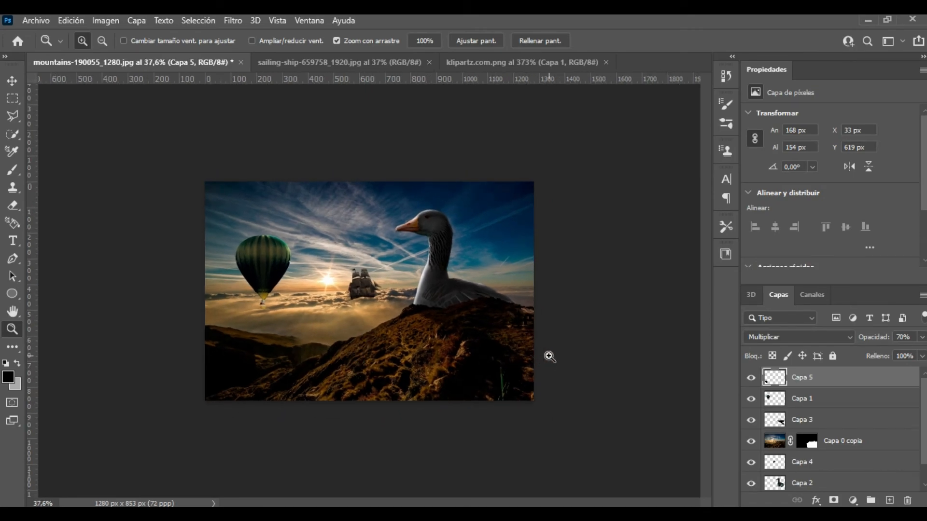
scroll(550, 357, "up", 2)
Step: Bring the flock of birds from klipartz.com.png into the mountain montage, placing it in the sky above the sun and ship
left_click(396, 62)
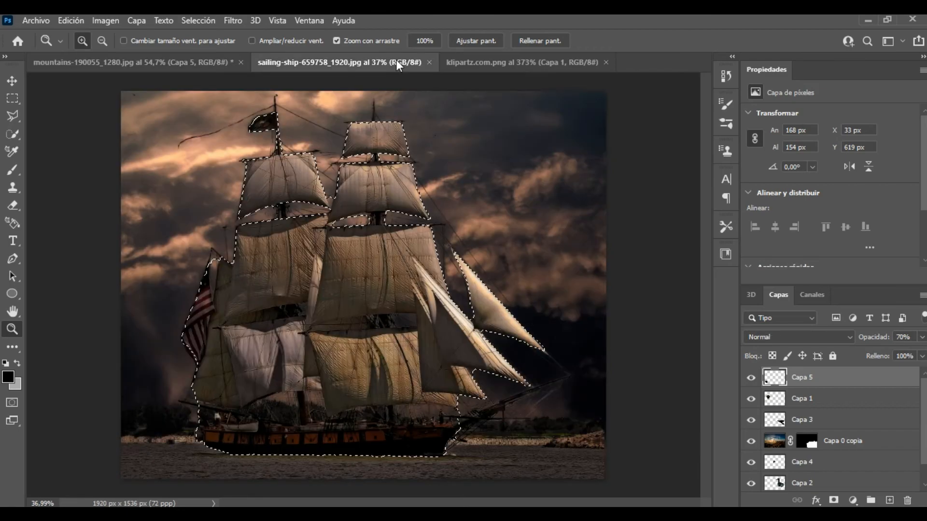
left_click(461, 60)
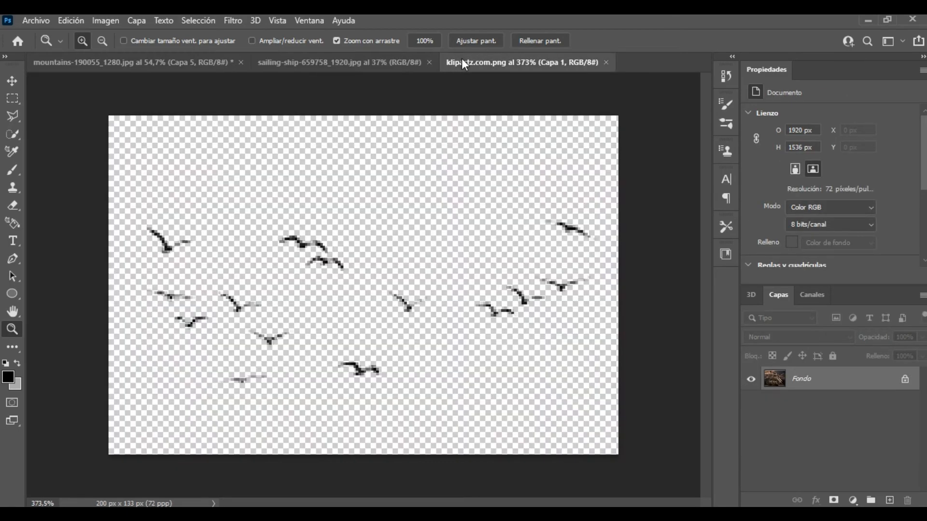
left_click(13, 82)
left_click_drag(306, 258, 327, 233)
Step: Enlarge the flock of birds to about 254 × 96 px and place it at about X 386, Y 190 px in the sky
key("ctrl+t")
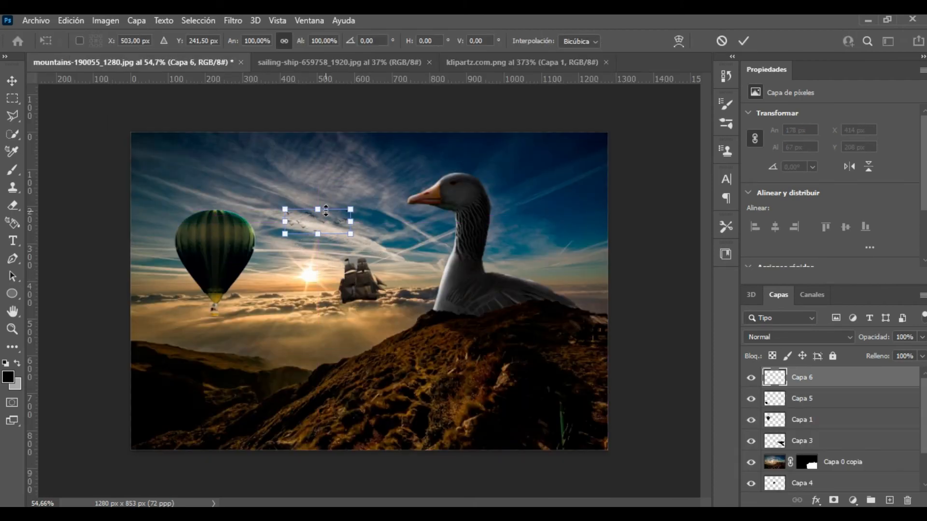
scroll(344, 244, "up", 3)
left_click_drag(357, 229, 405, 243)
left_click_drag(352, 215, 339, 211)
key("Return")
scroll(344, 212, "down", 3)
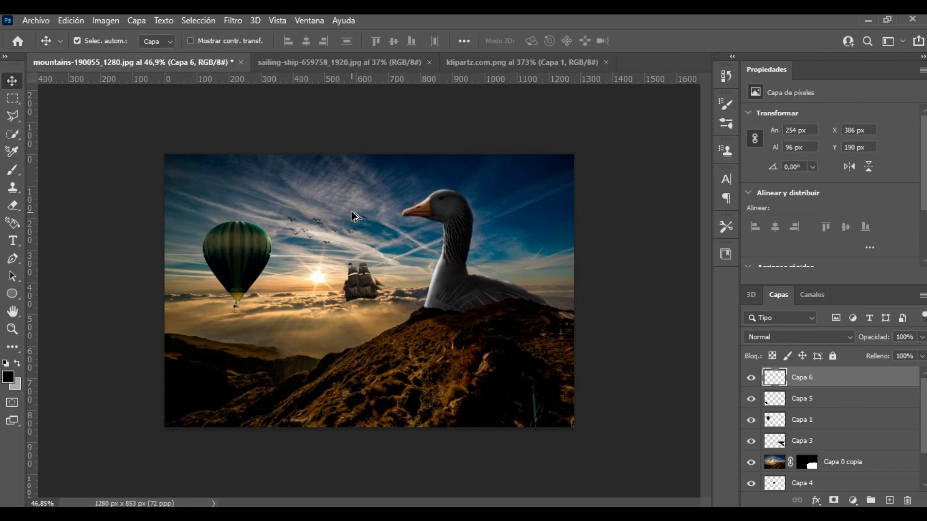
Step: Add a Photo Filter adjustment layer above all layers with Warming Filter (85) at 58% density
left_click(852, 501)
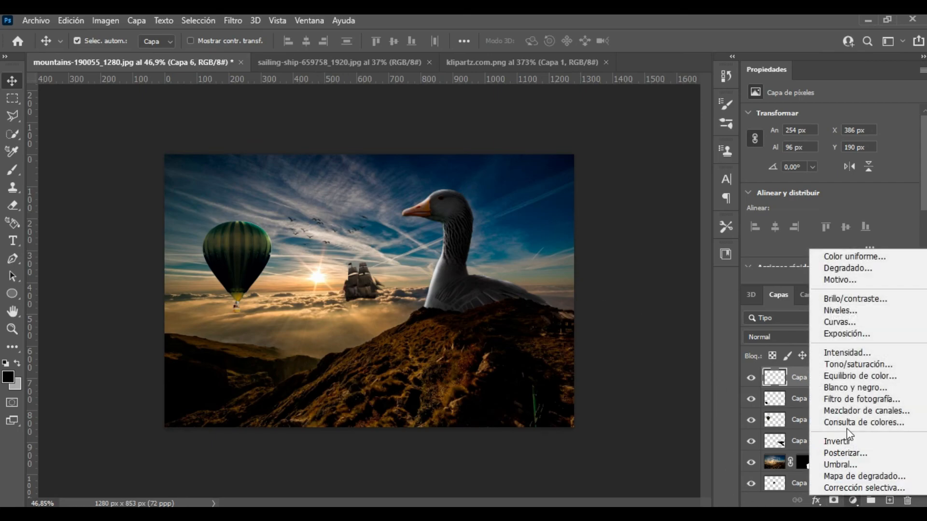
left_click(854, 401)
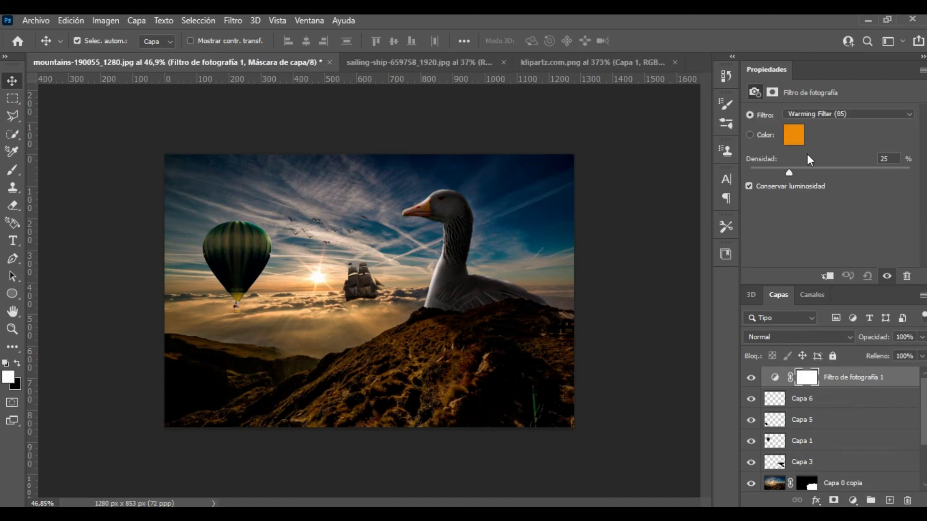
left_click_drag(814, 169, 824, 173)
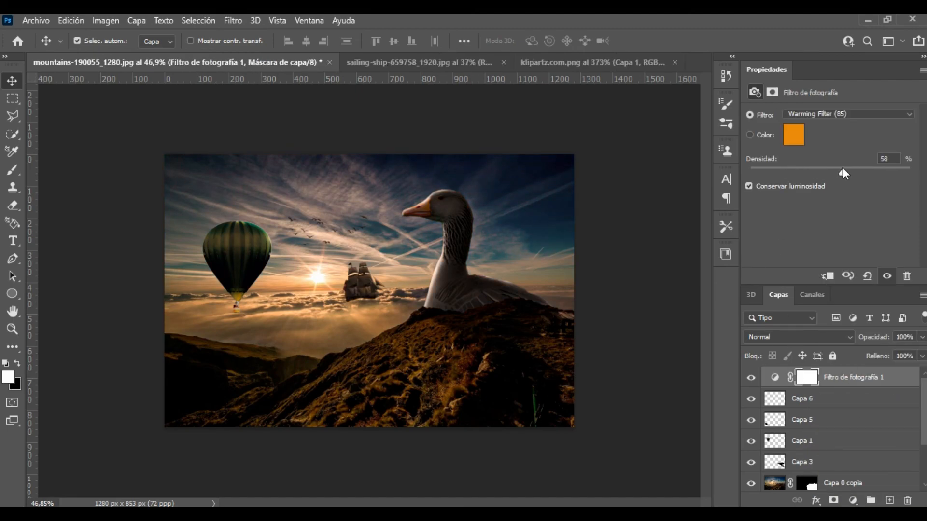